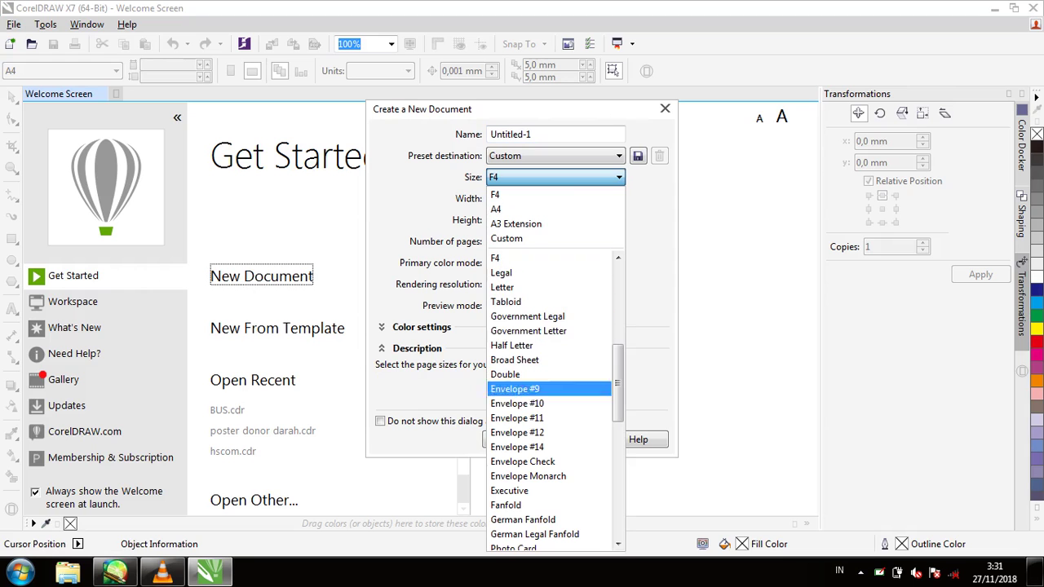
Create a new A4 portrait document (210 × 297 mm).
click(496, 209)
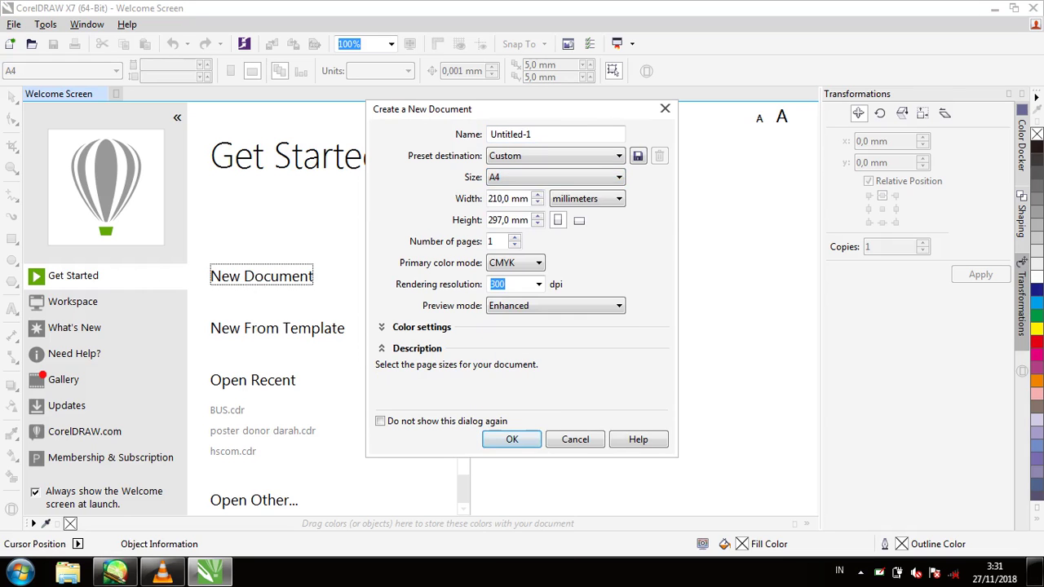
key(Return)
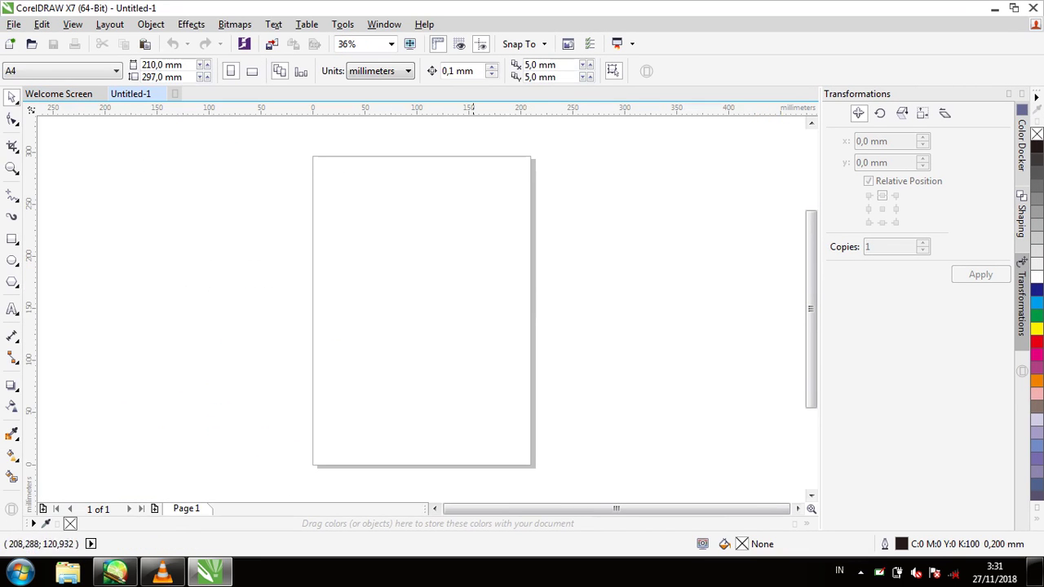
Draw a circle, enlarge it to about 166 mm across and centre it on the page.
click(12, 260)
drag(369, 245, 451, 372)
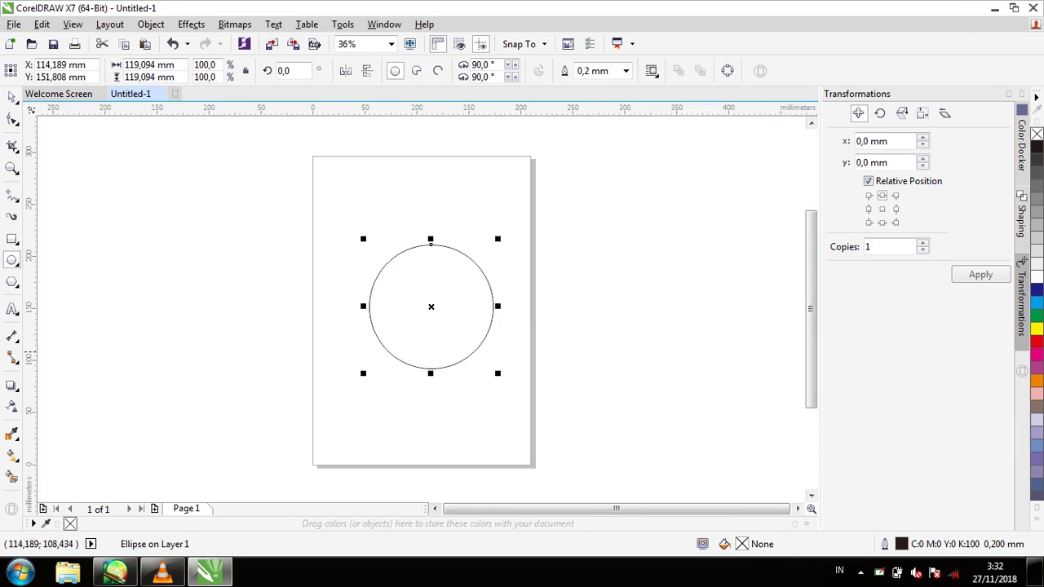
key(p)
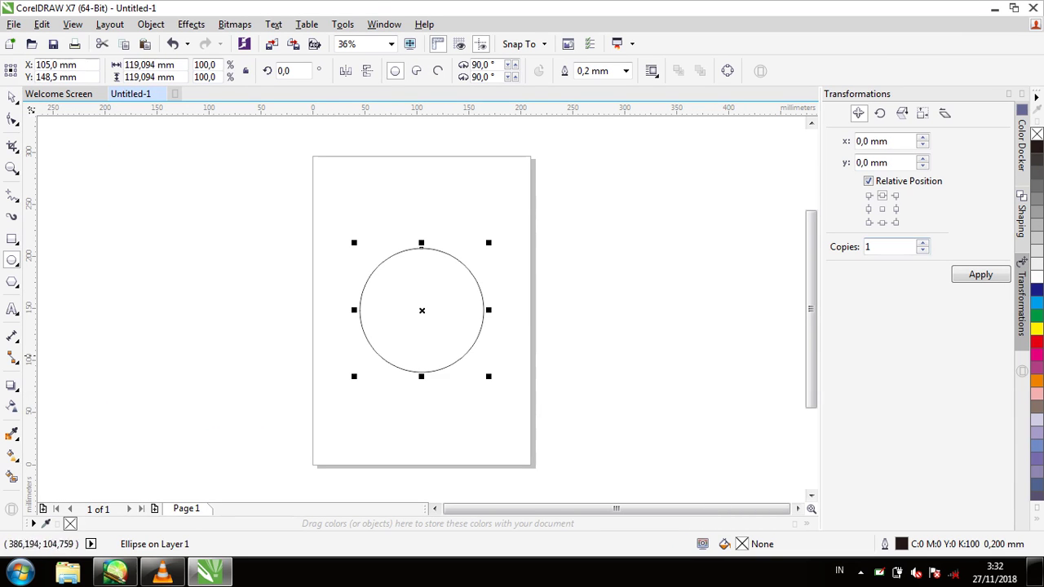
click(11, 97)
drag(488, 379, 537, 429)
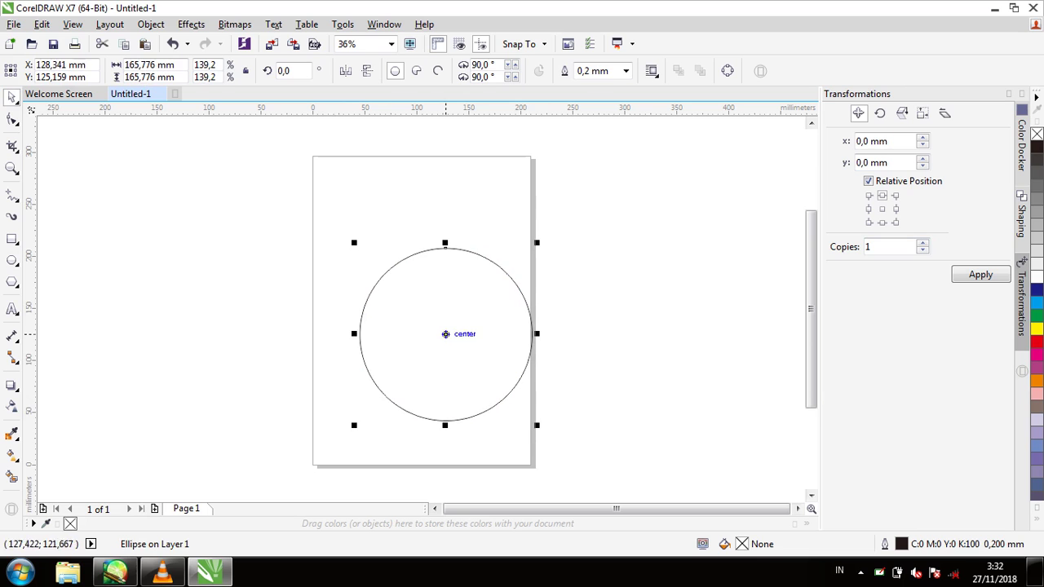
key(p)
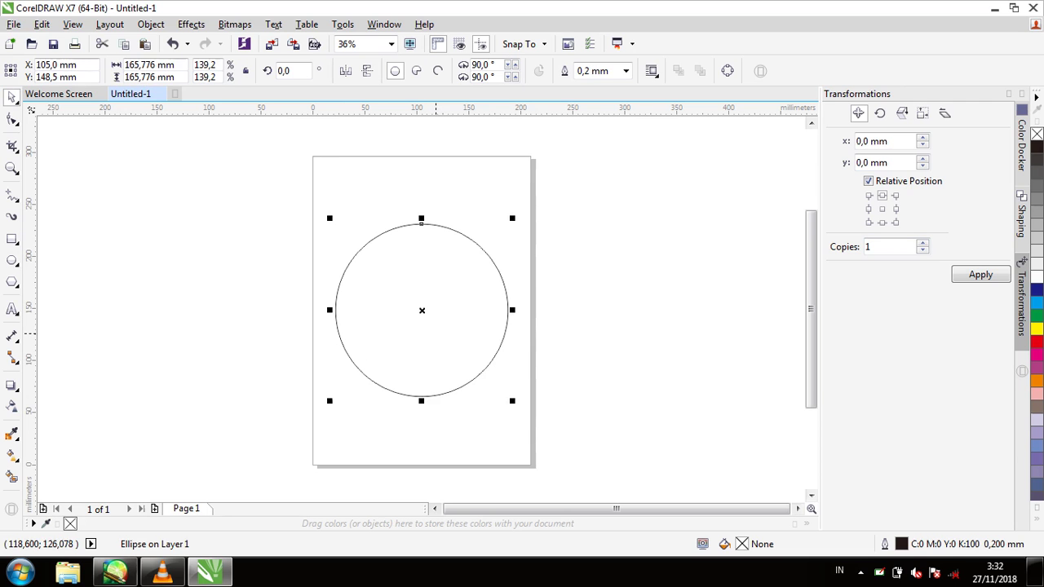
Make a smaller concentric copy about 105 mm across, centred inside the first.
drag(512, 401, 474, 363)
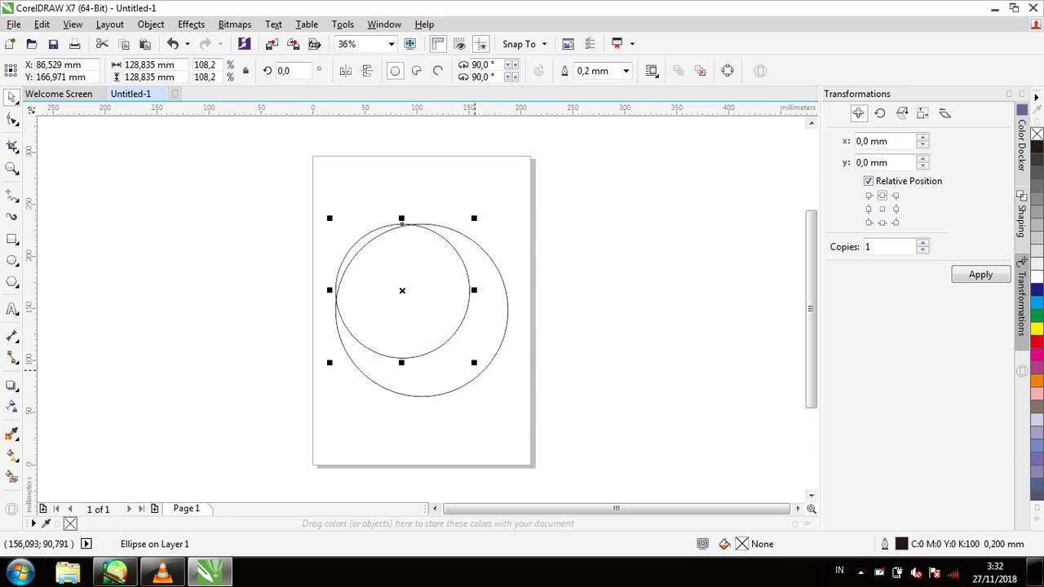
key(p)
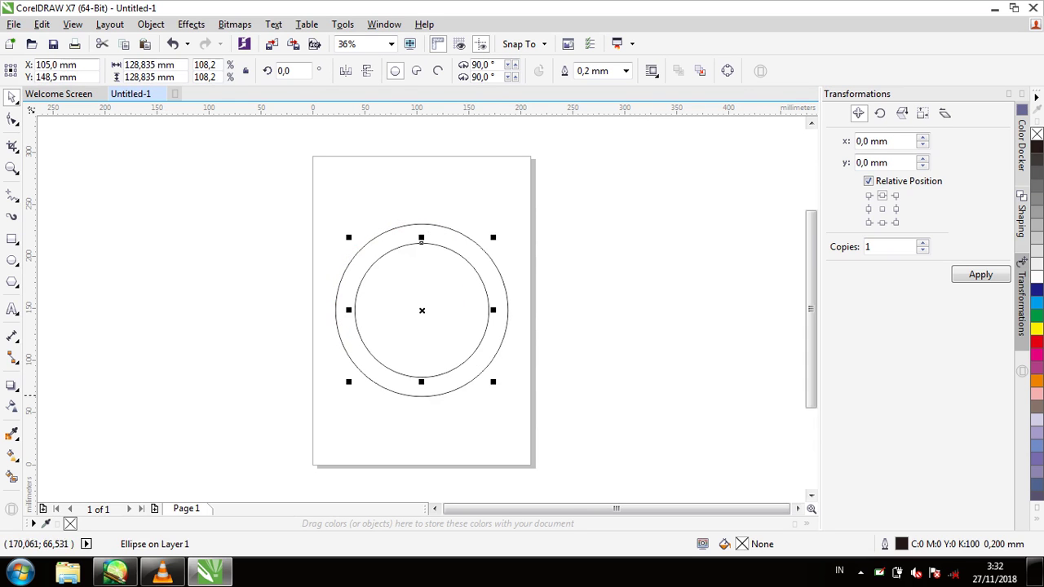
drag(495, 381, 481, 369)
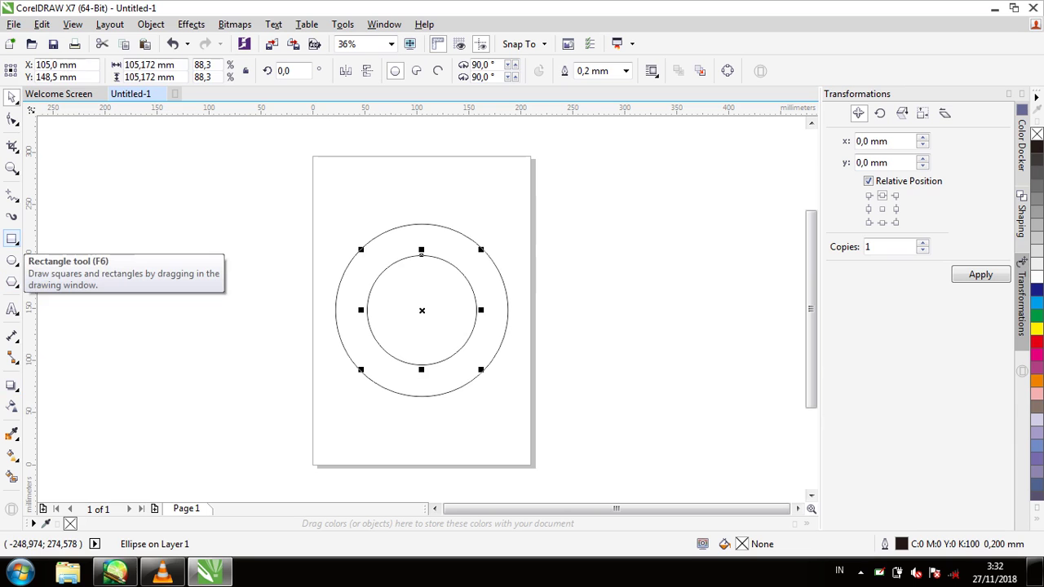
Draw a 123.5 × 28.7 mm rectangle across the circles' centre and select all three shapes.
click(12, 238)
drag(170, 322, 299, 351)
key(space)
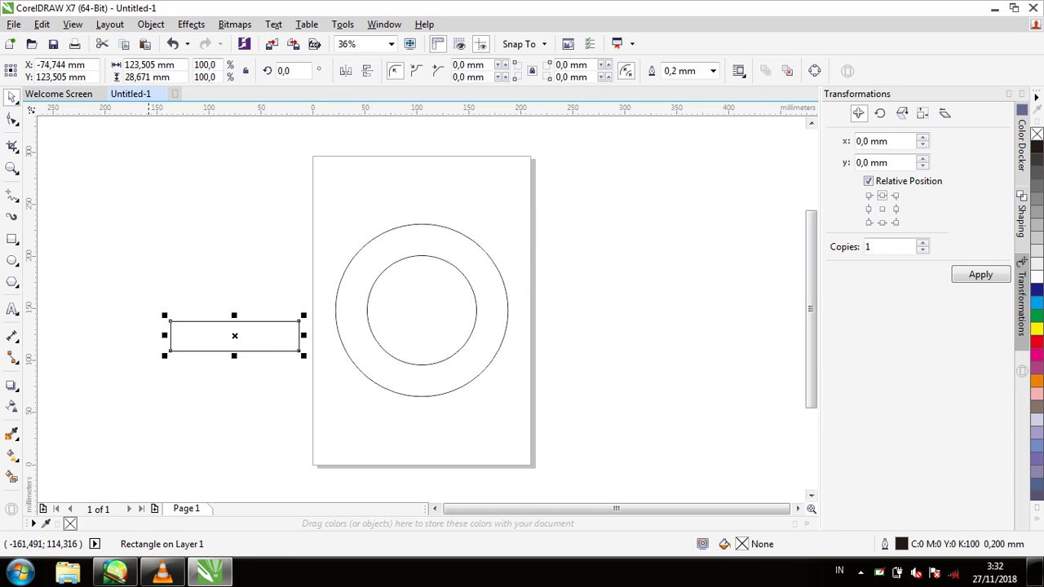
drag(240, 339, 421, 310)
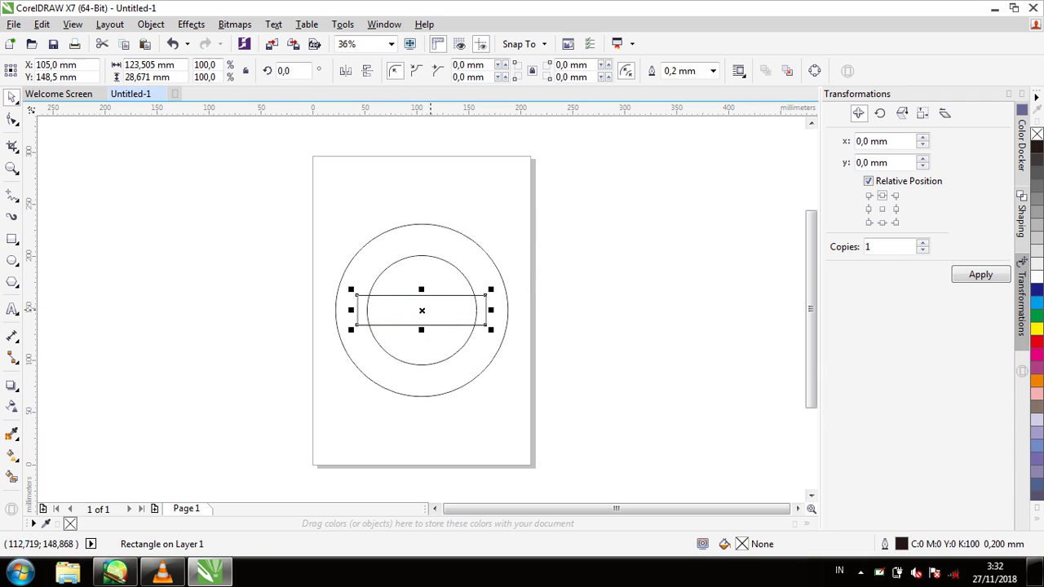
drag(323, 182, 648, 489)
scroll(758, 380, up, 3)
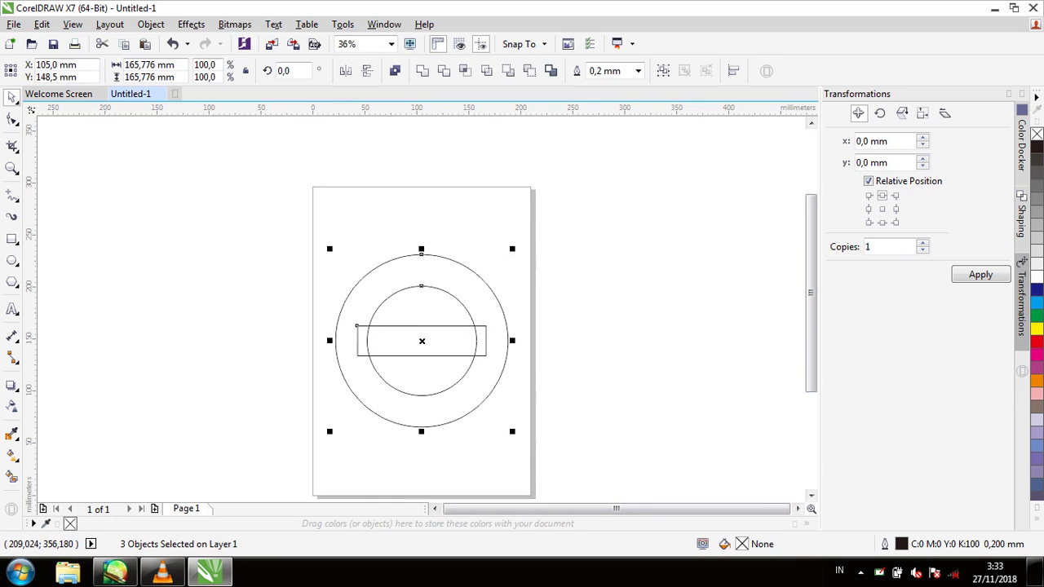
Show the Shaping docker, set to Weld, via Window > Dockers > Shaping.
click(384, 24)
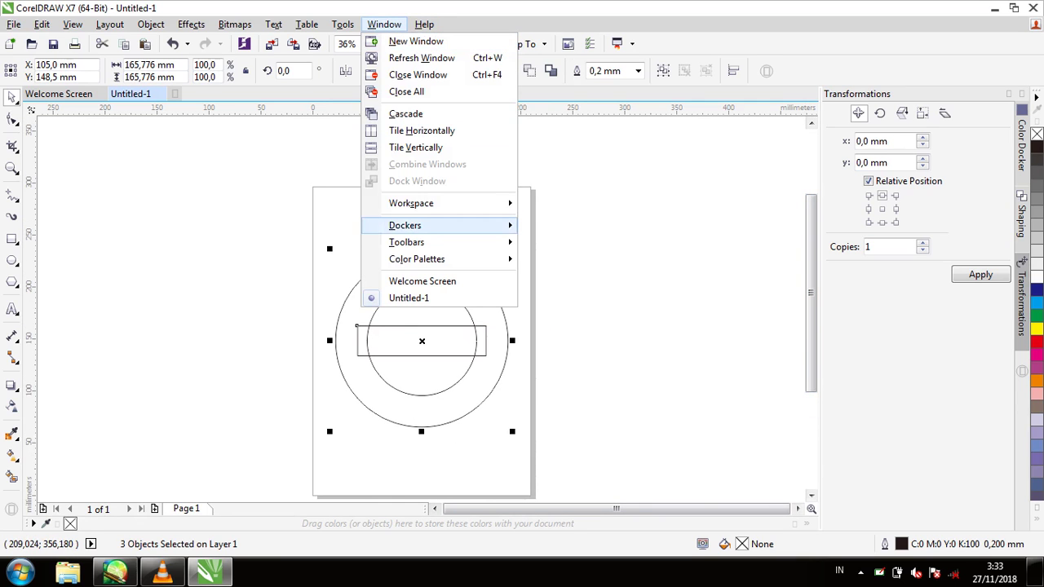
mouse_move(440, 225)
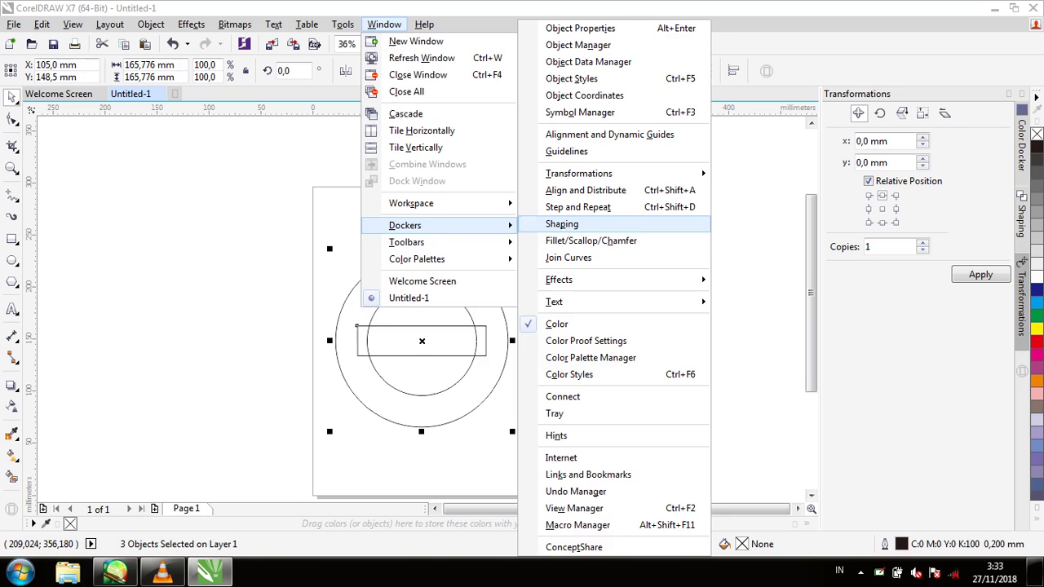
click(572, 223)
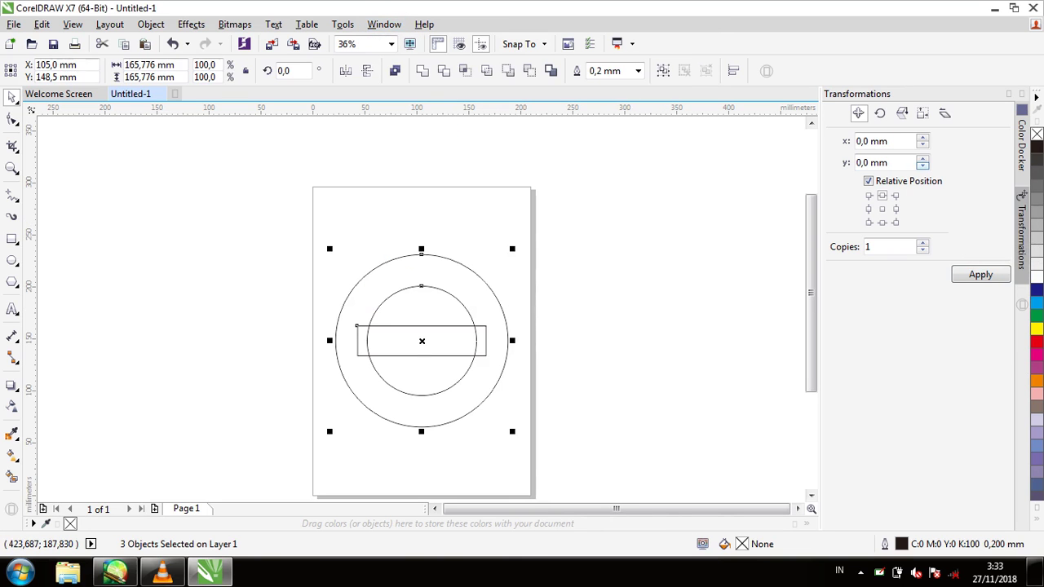
click(384, 24)
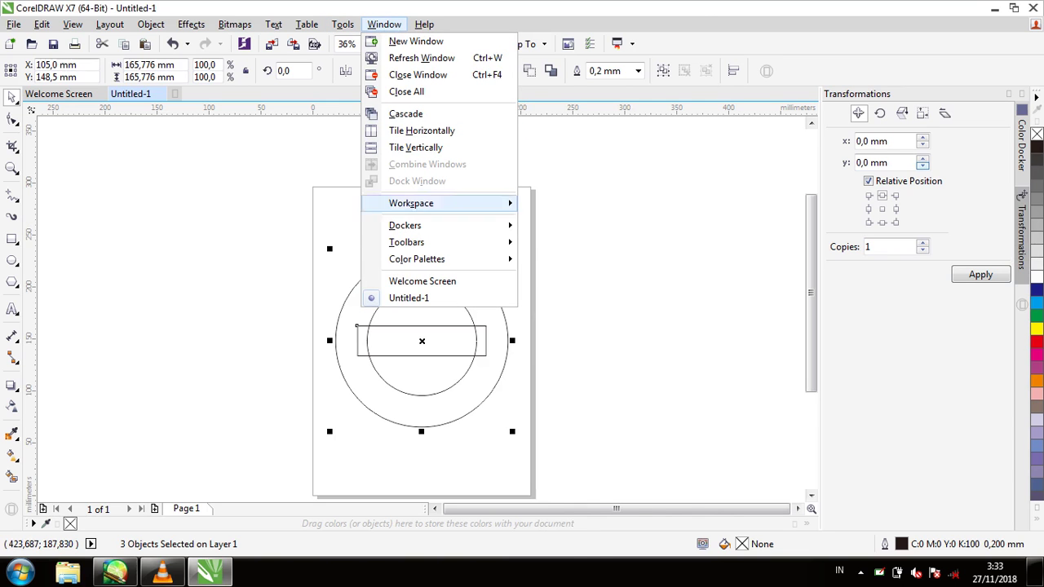
mouse_move(408, 225)
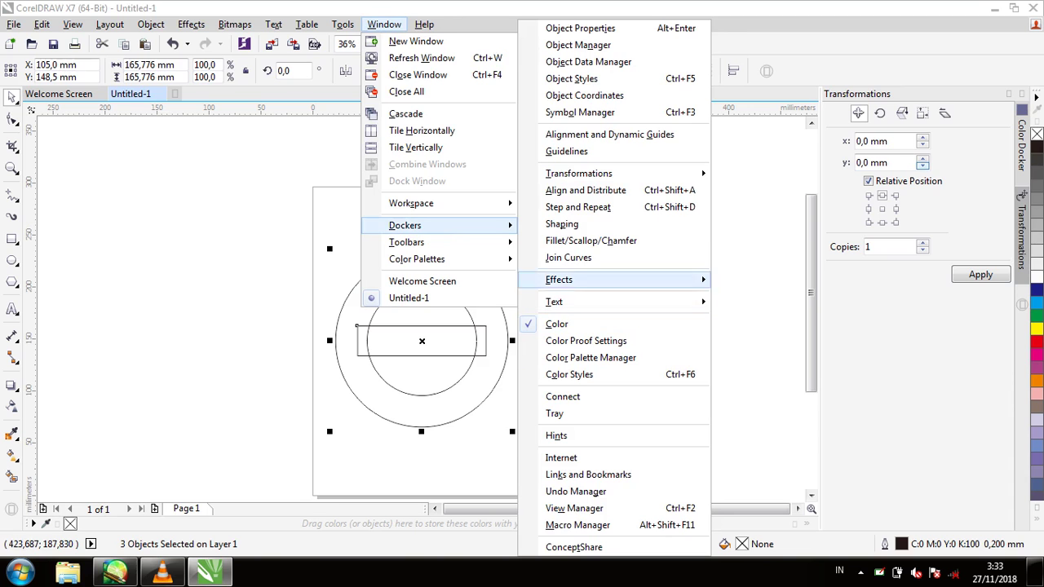
key(Return)
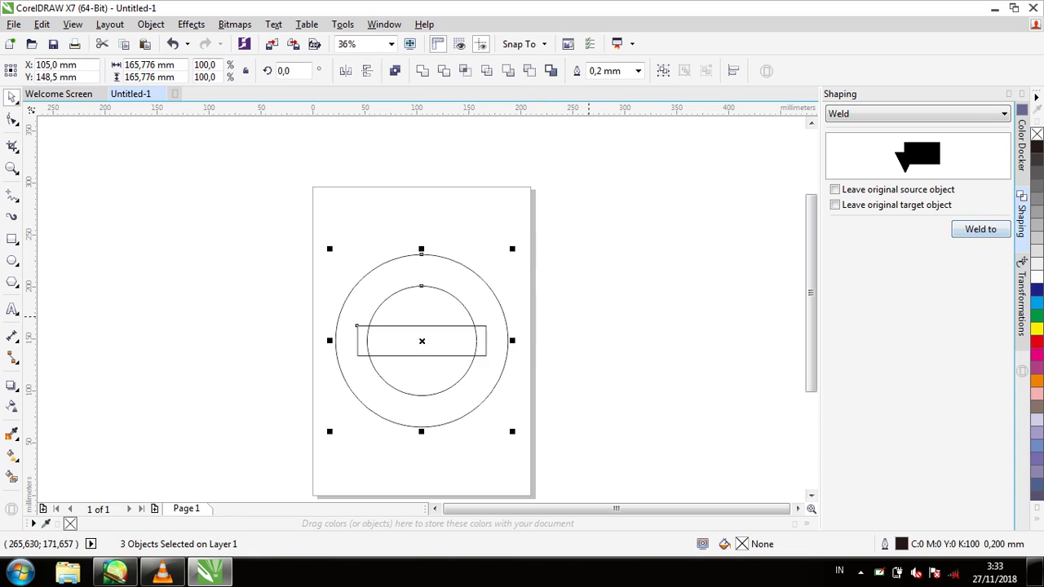
key(Escape)
Switch the Shaping docker to the Trim operation.
click(477, 341)
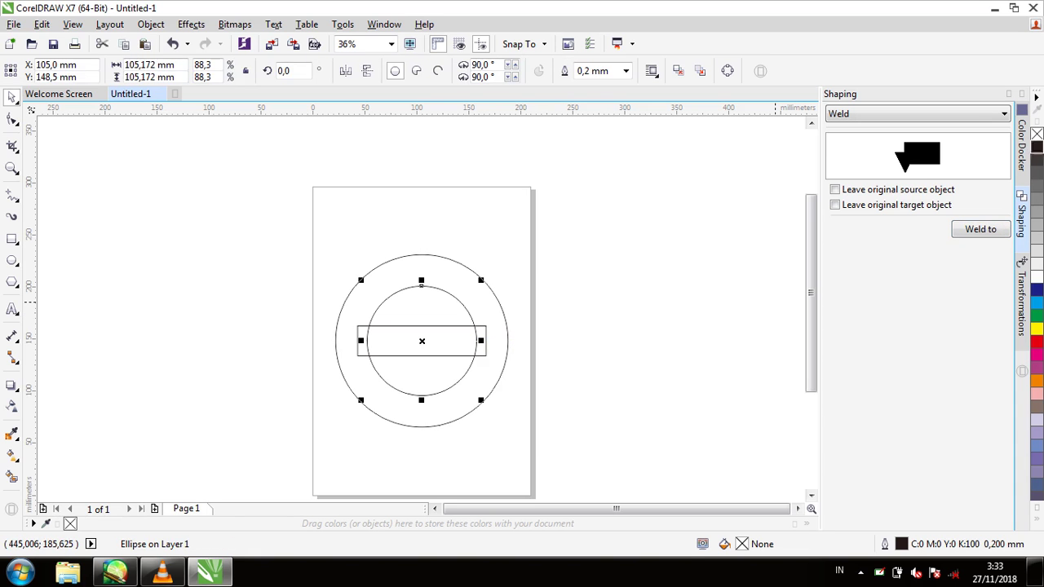
click(918, 113)
click(848, 133)
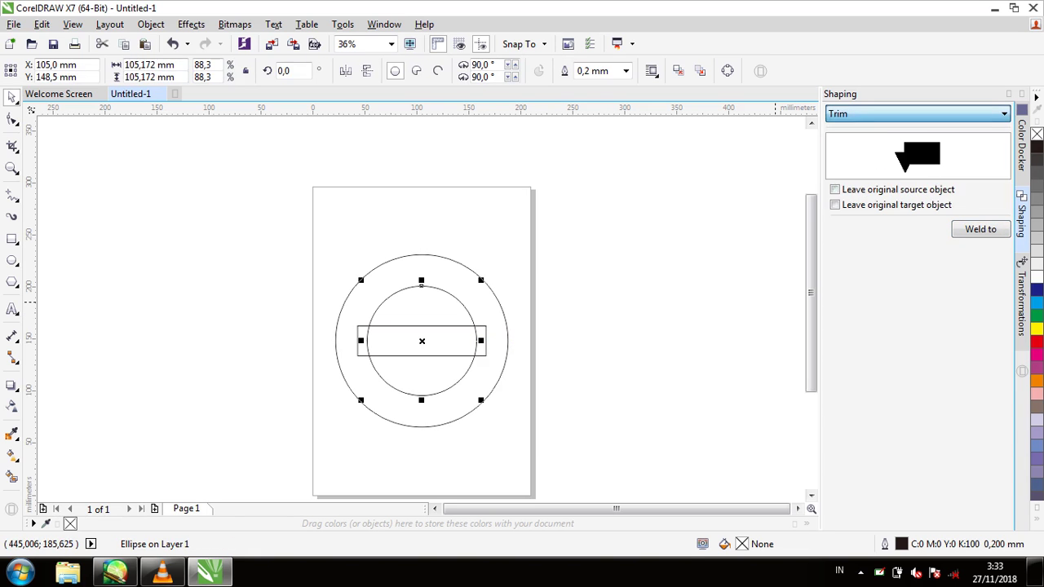
key(Escape)
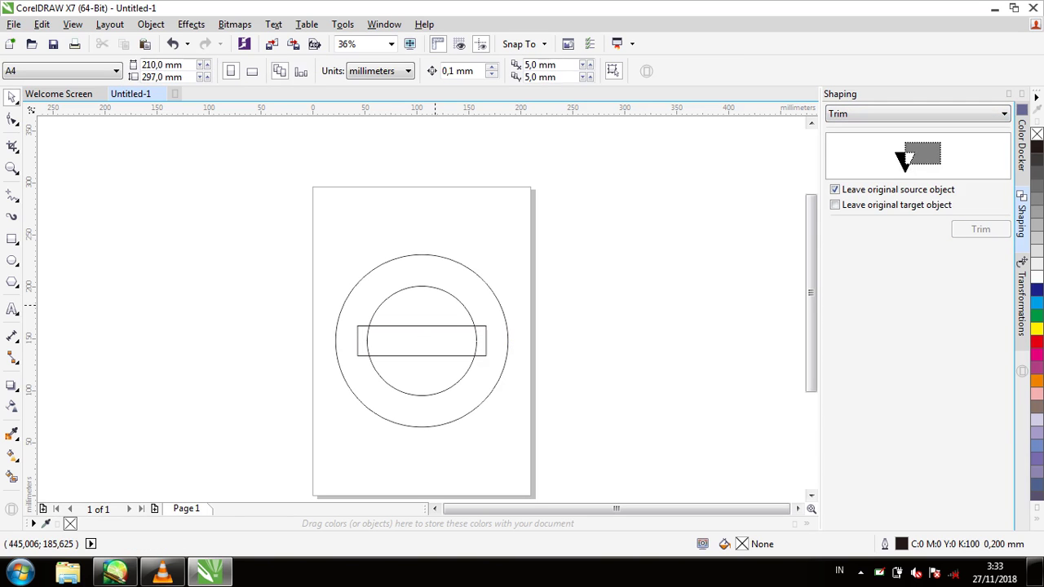
key(Tab)
key(Escape)
key(Tab)
key(ctrl+z)
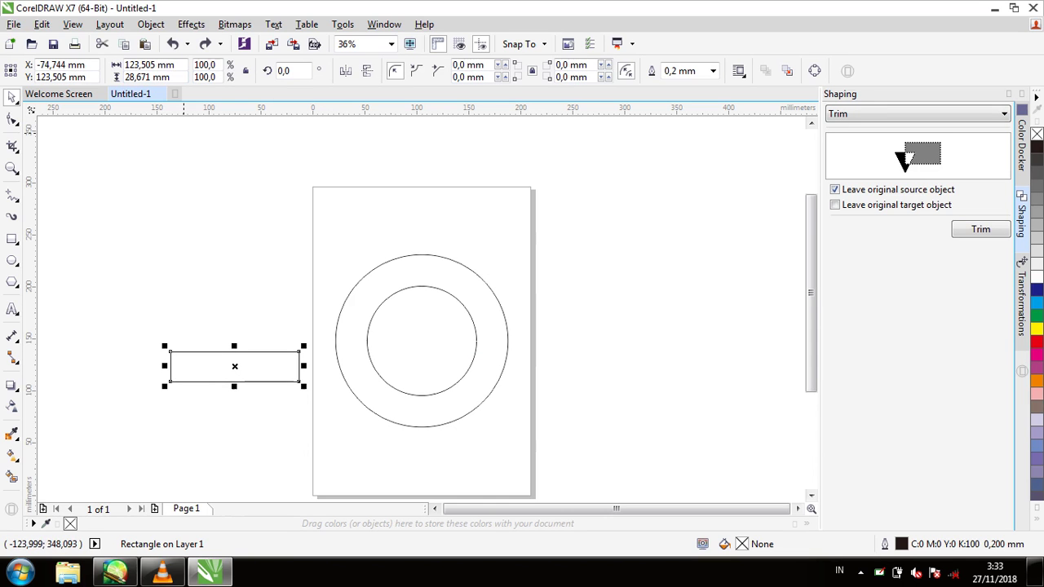
key(ctrl+shift+z)
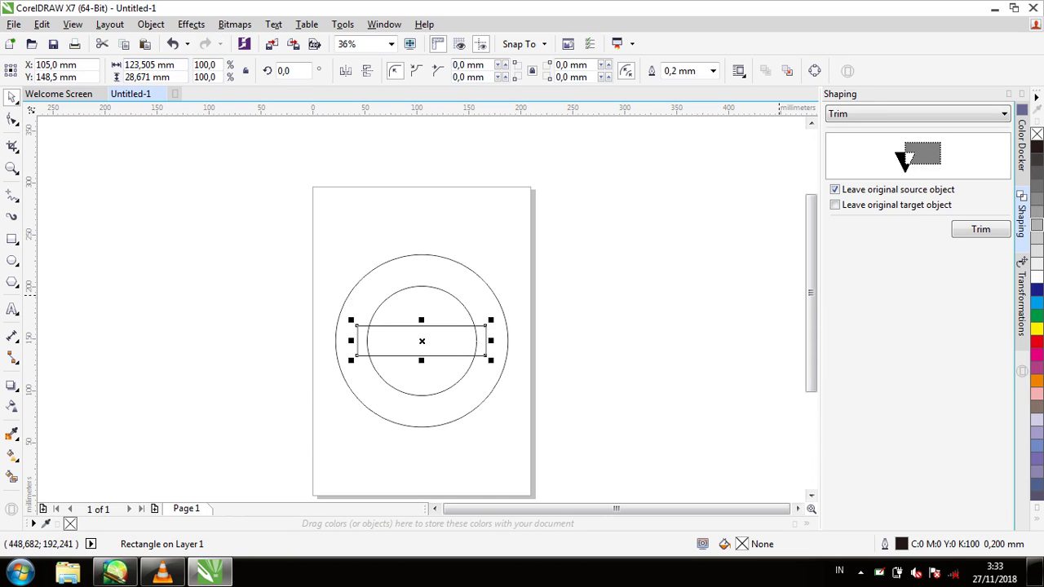
key(Escape)
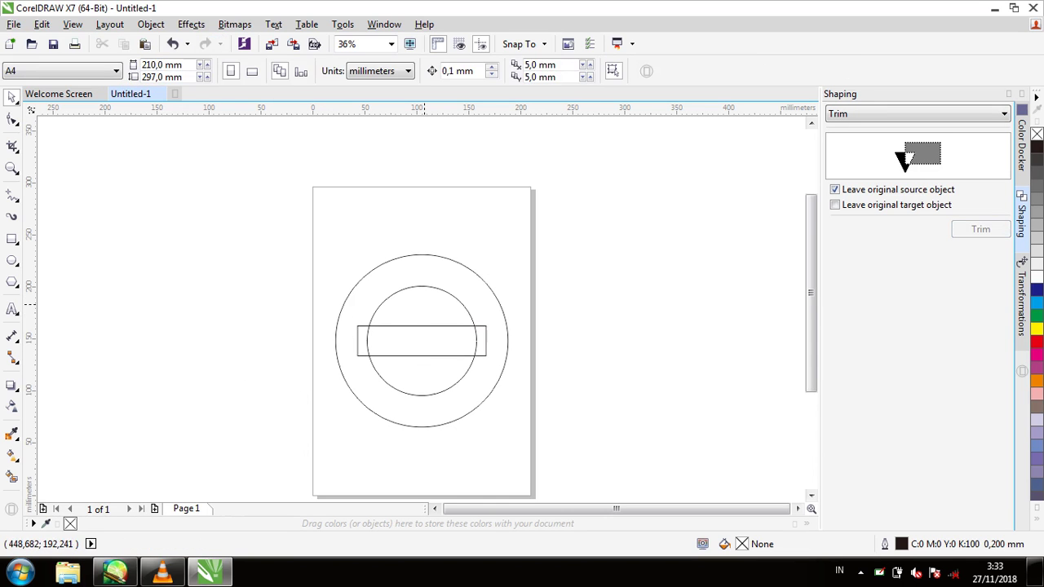
Trim the inner circle with the rectangle, then delete the rectangle.
key(Tab)
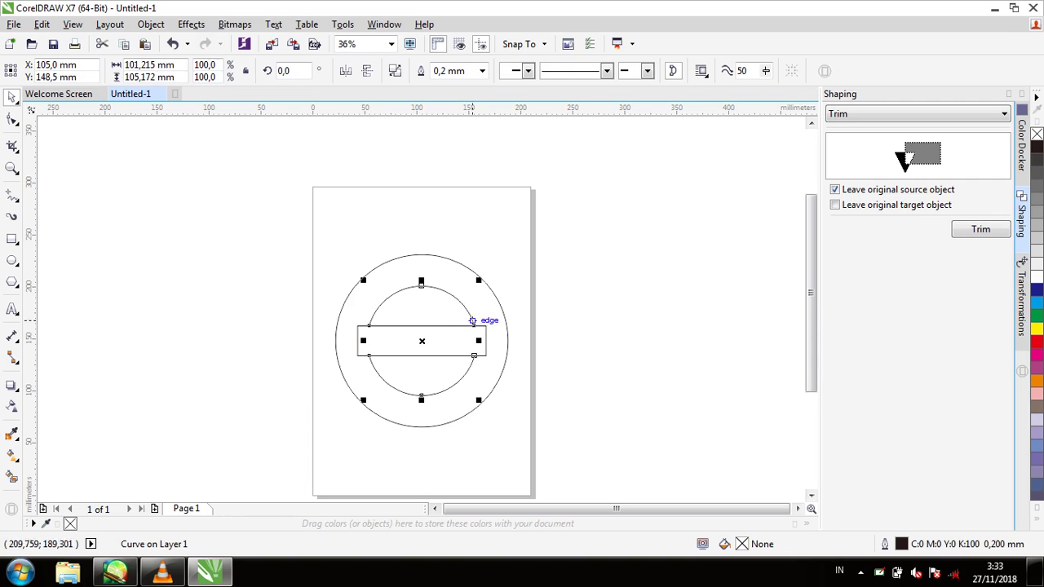
drag(357, 341, 165, 350)
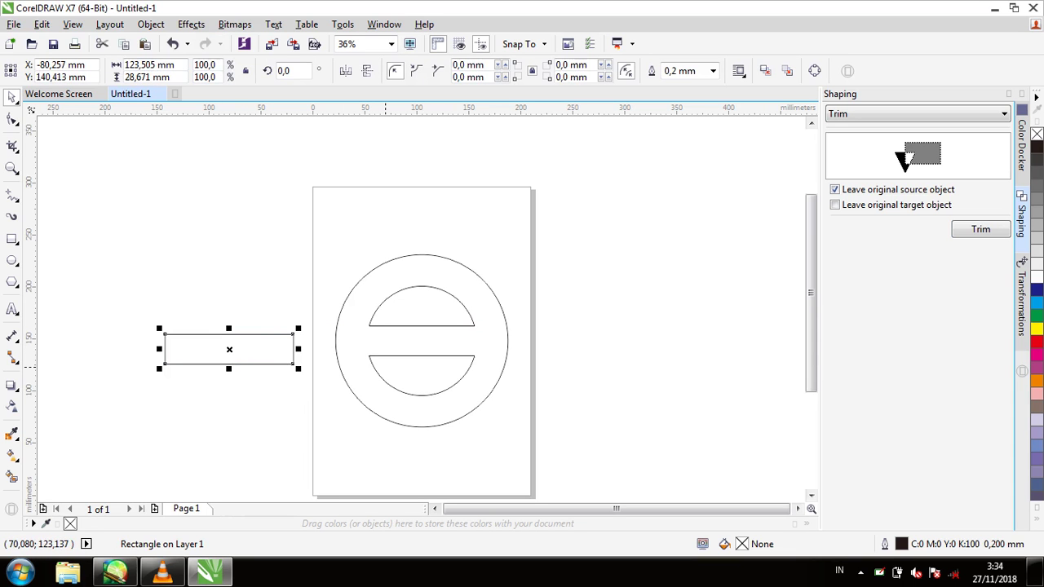
key(Delete)
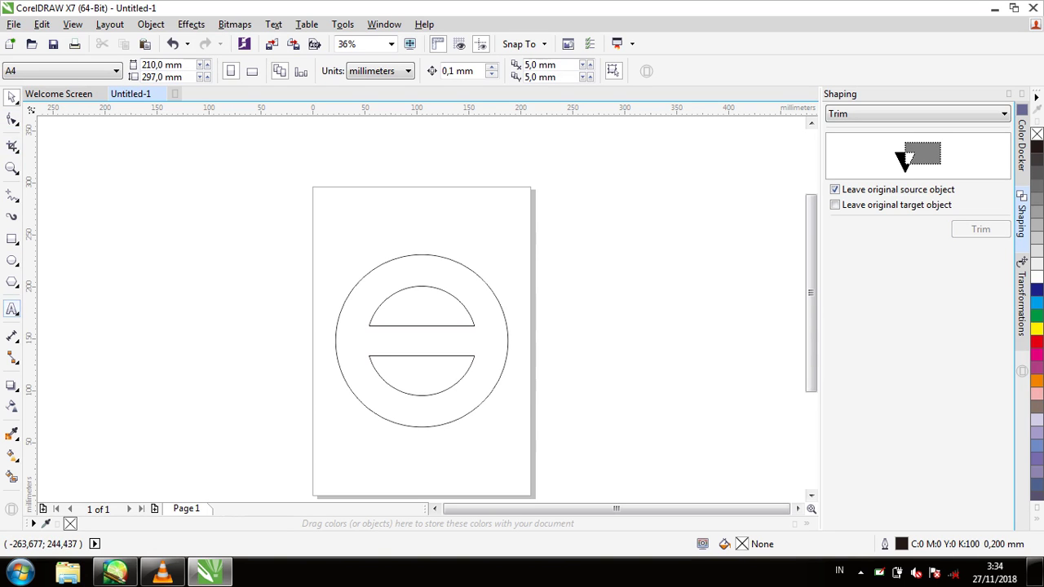
Type the company name PT. BINA MANDIRI as a text line left of the page.
click(13, 309)
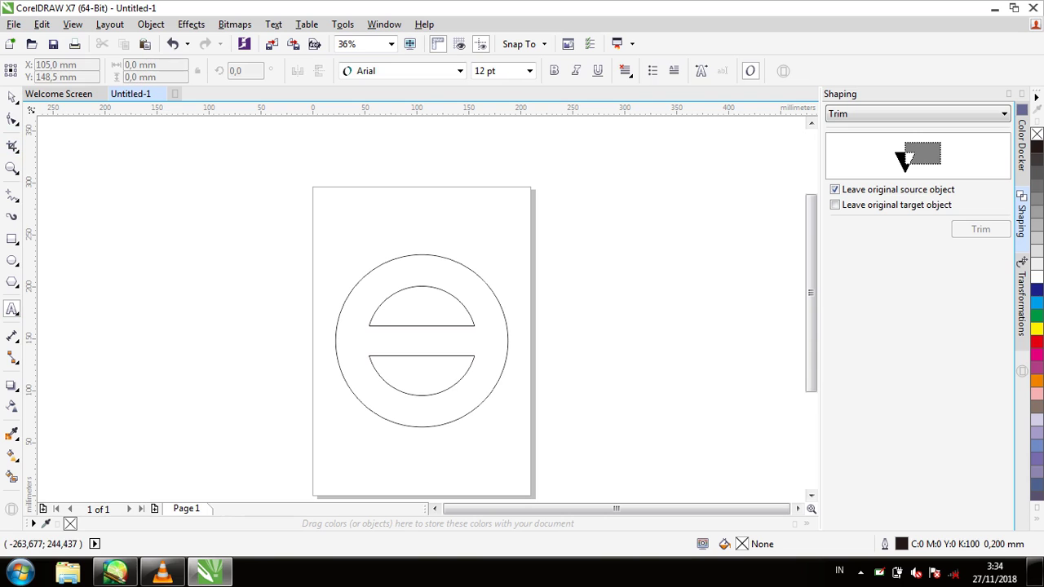
click(198, 302)
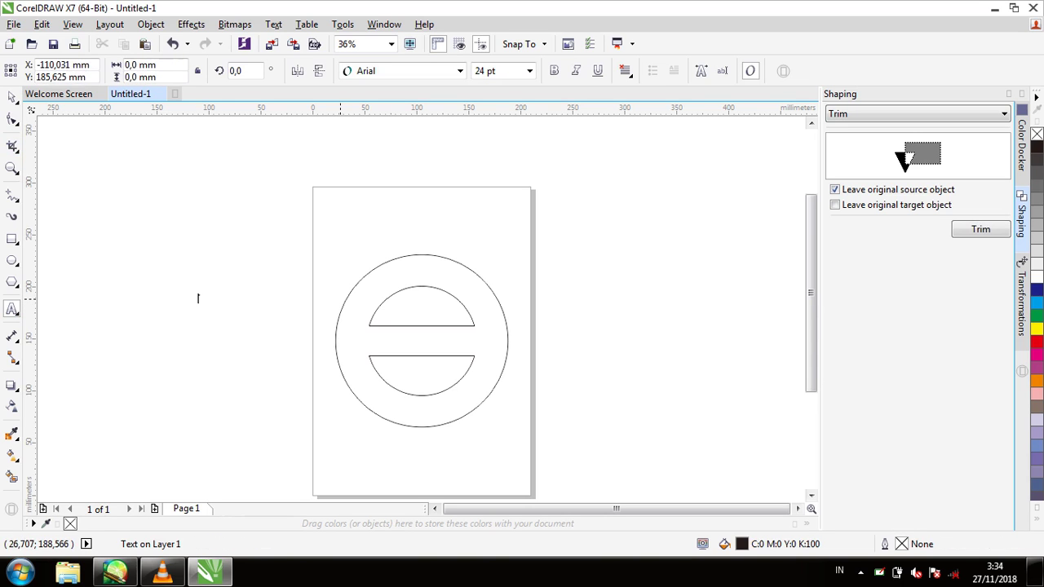
text(PT)
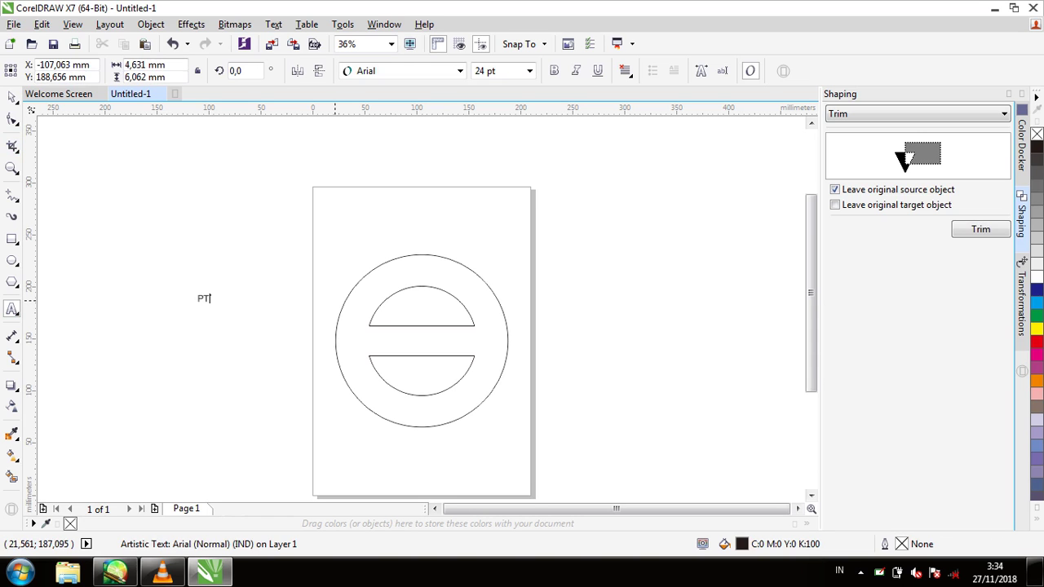
key(Escape)
text(.)
key(Escape)
text(B)
key(Escape)
text(ina)
key(Escape)
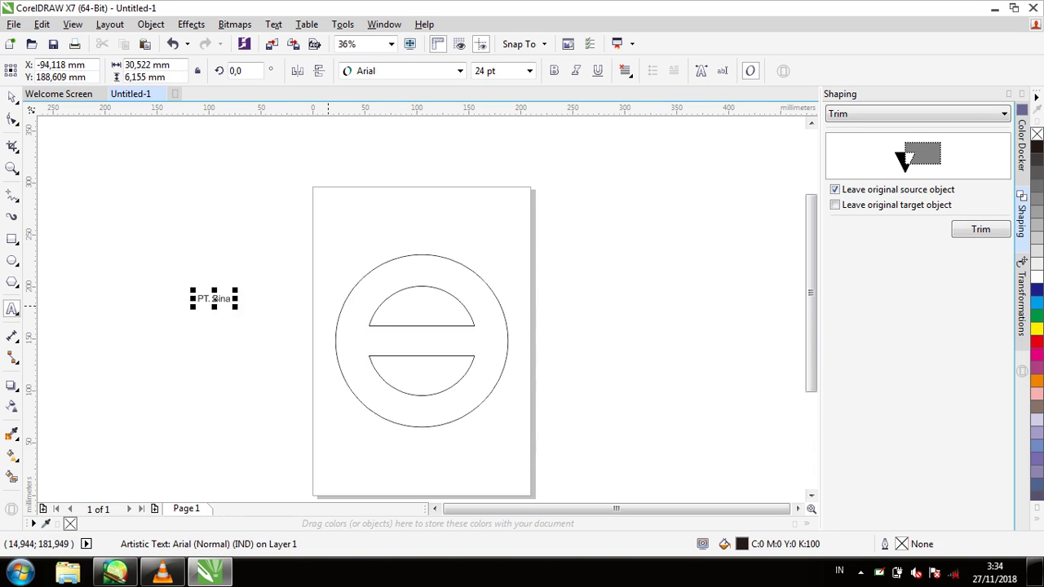
click(216, 299)
key(Delete)
key(Delete)
text(N)
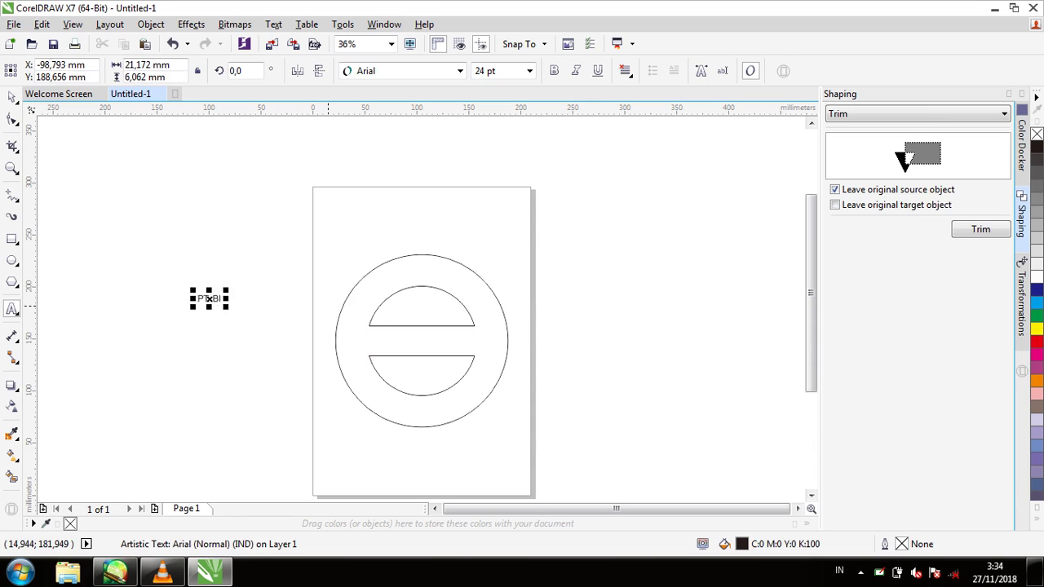
text(A M)
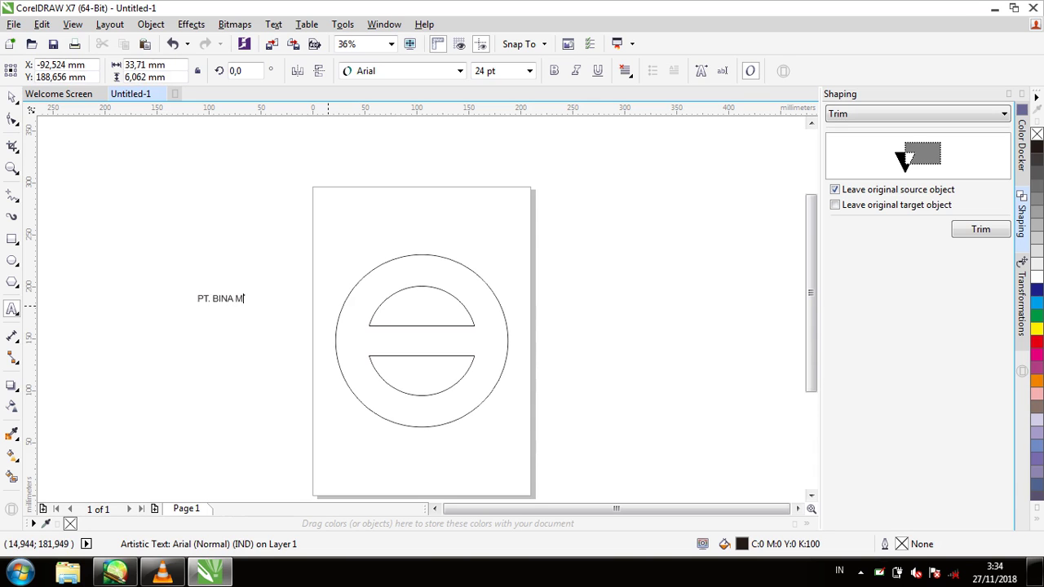
text(ANDIRI)
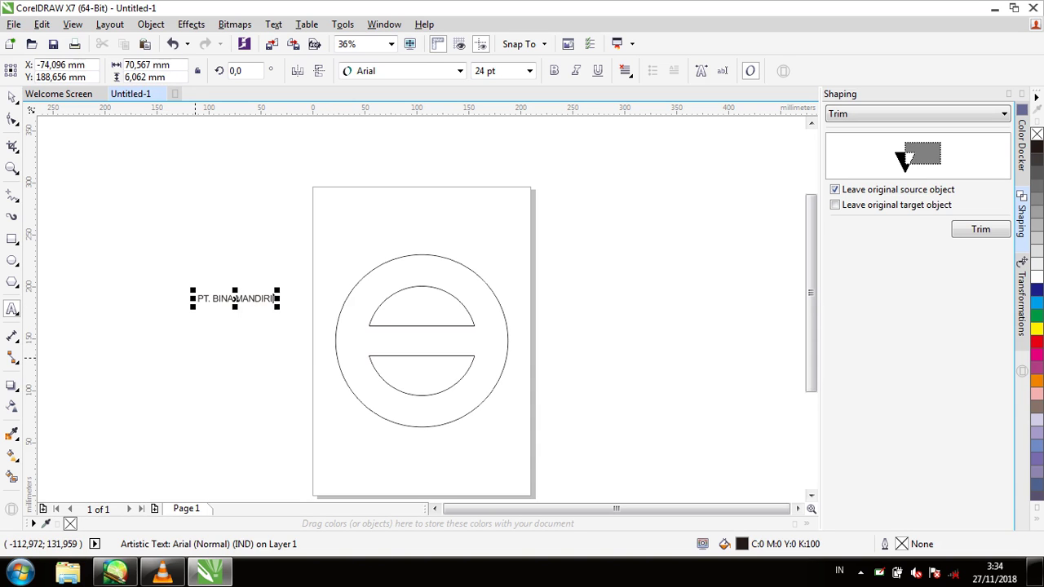
click(194, 358)
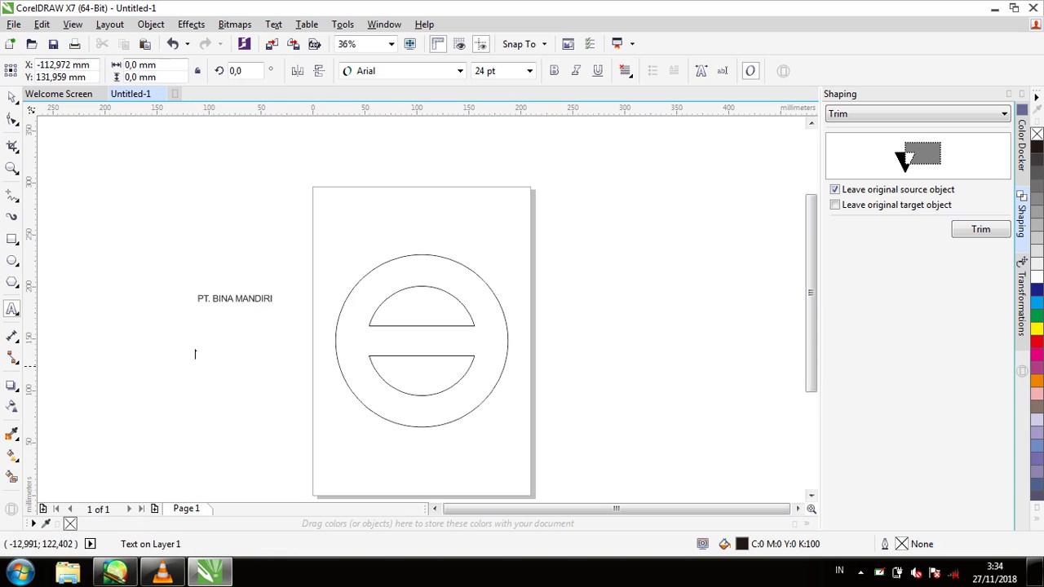
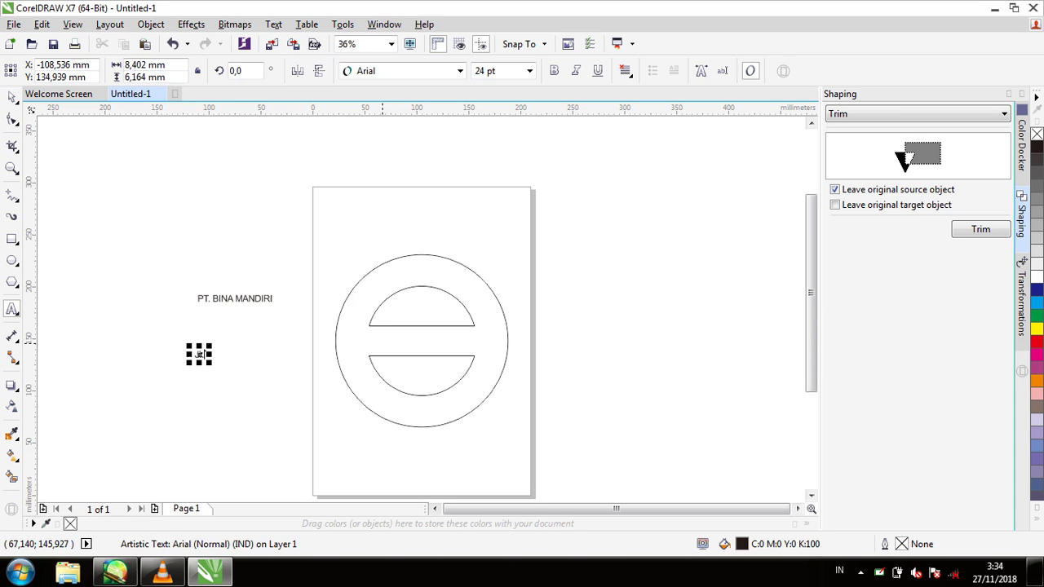
key(Escape)
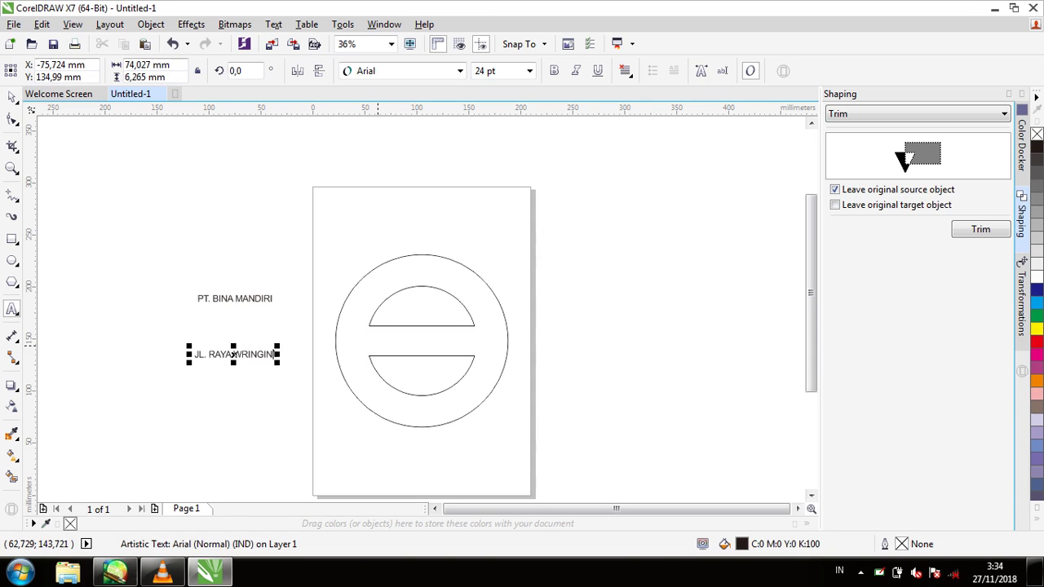
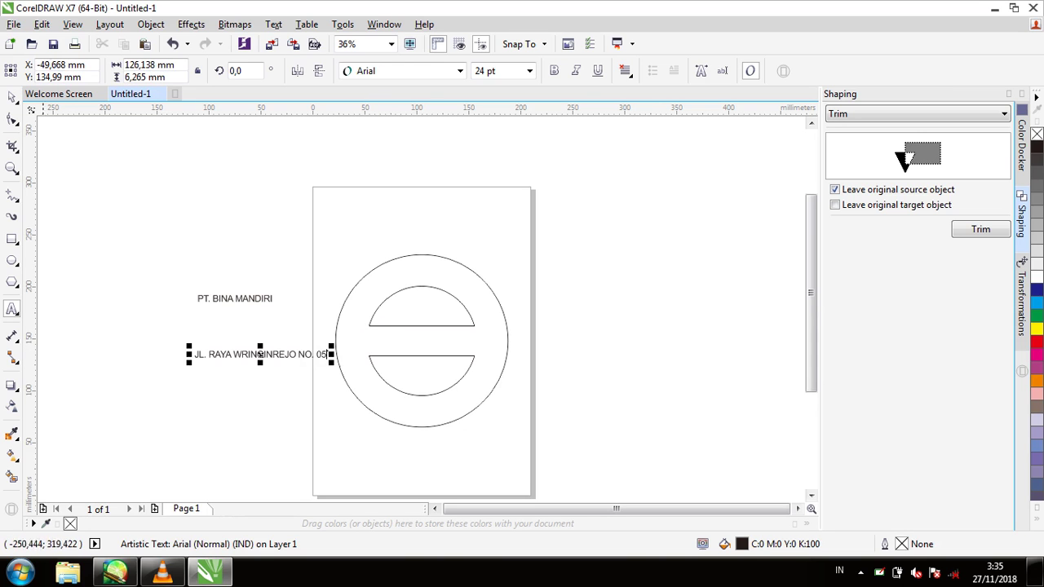
key(ctrl+space)
Fit PT. BINA MANDIRI to the top arc of the circle.
click(235, 298)
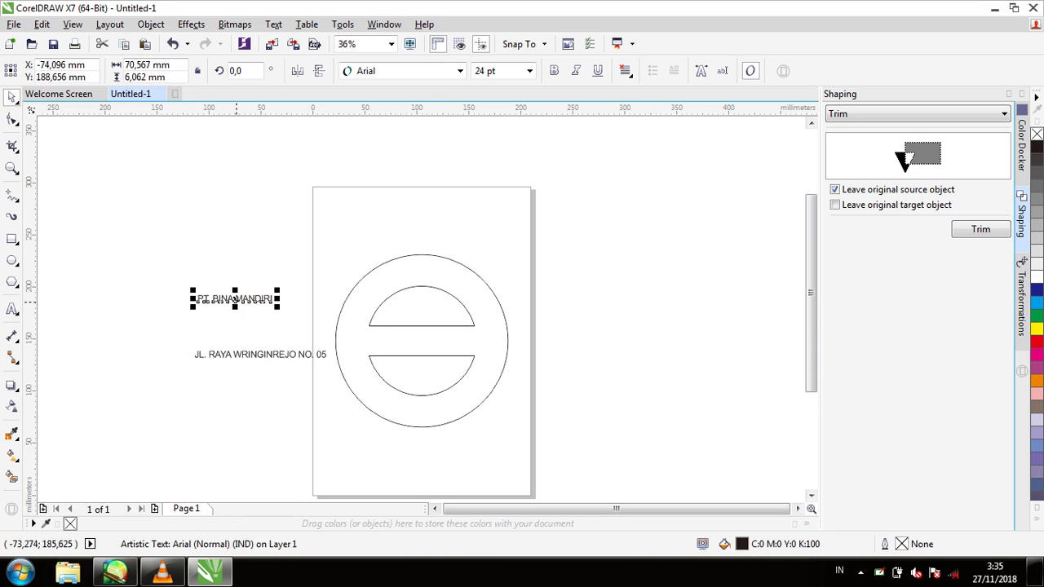
click(273, 24)
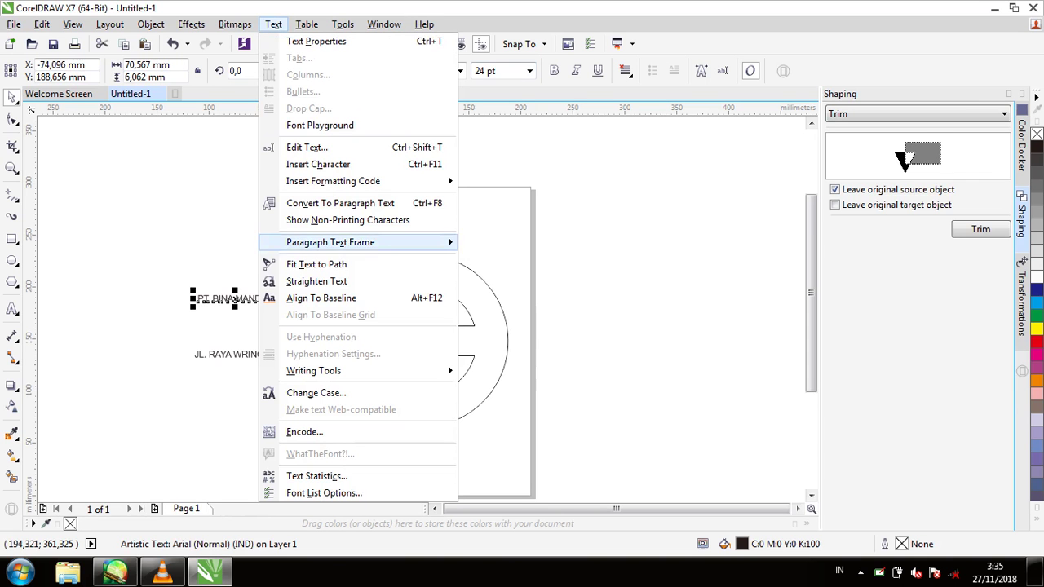
click(316, 264)
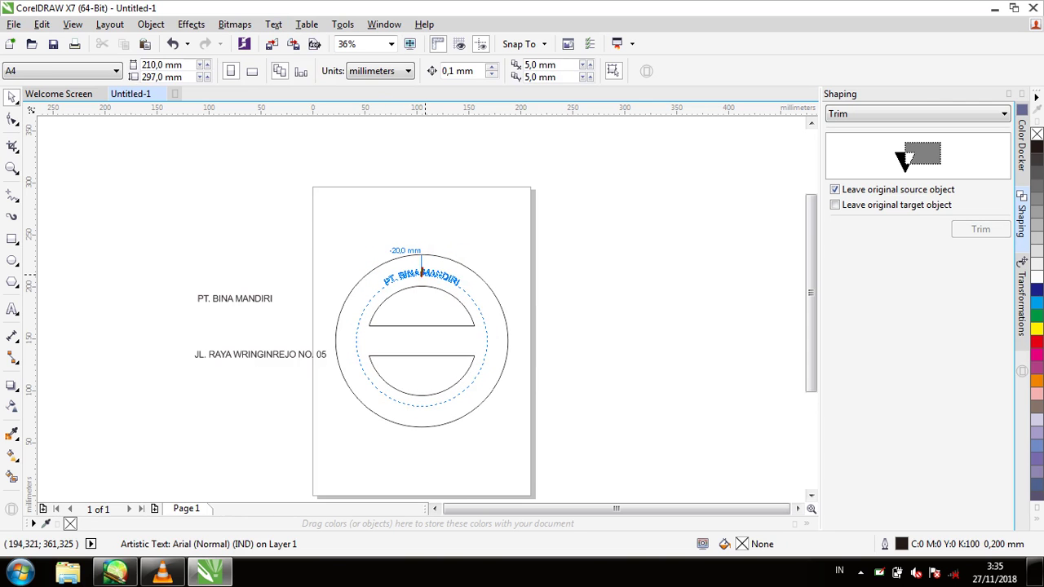
click(422, 273)
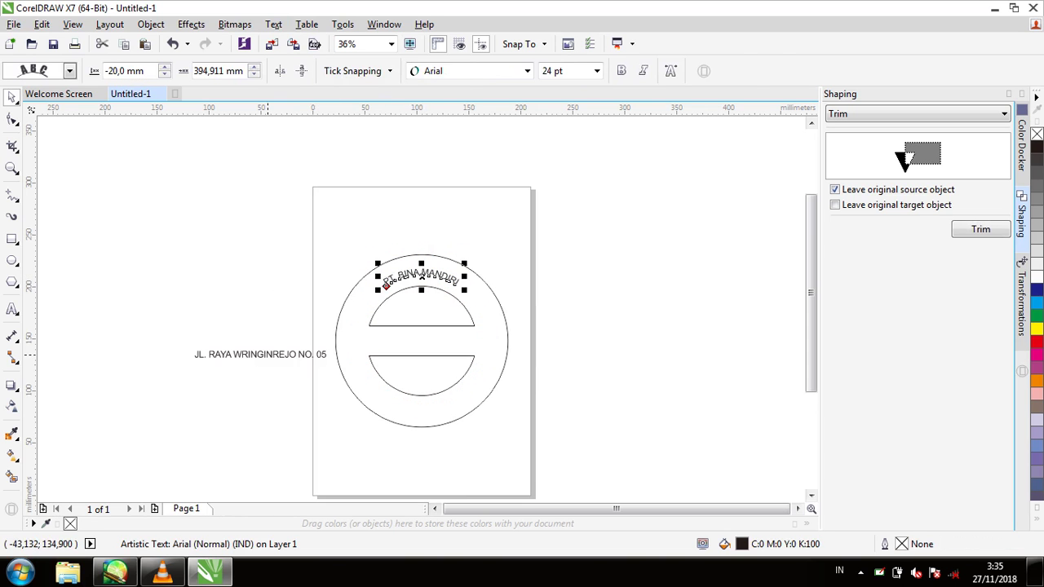
Fit the address text along the bottom arc of the circle.
click(260, 355)
click(274, 24)
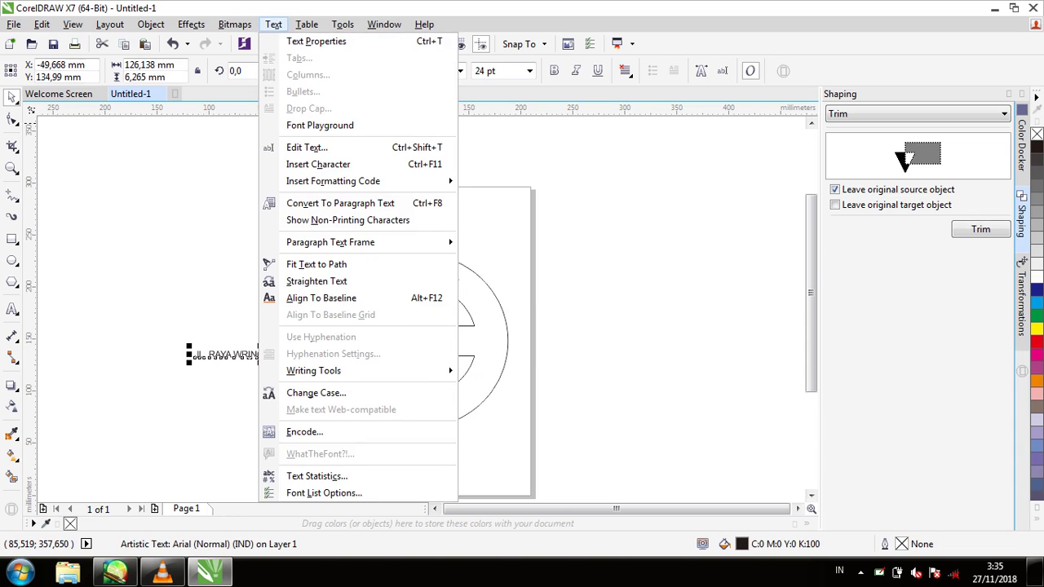
click(316, 264)
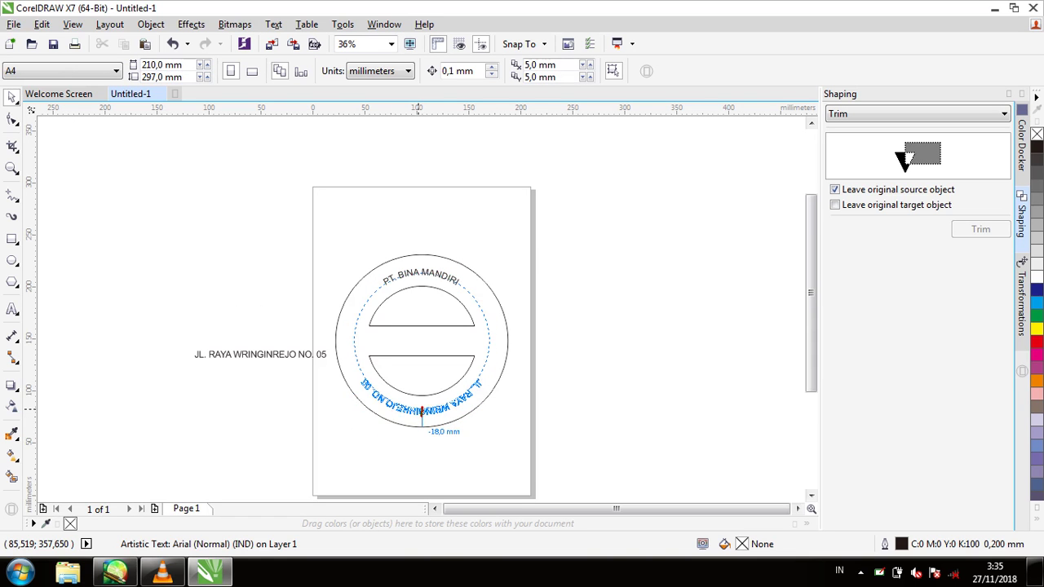
click(422, 410)
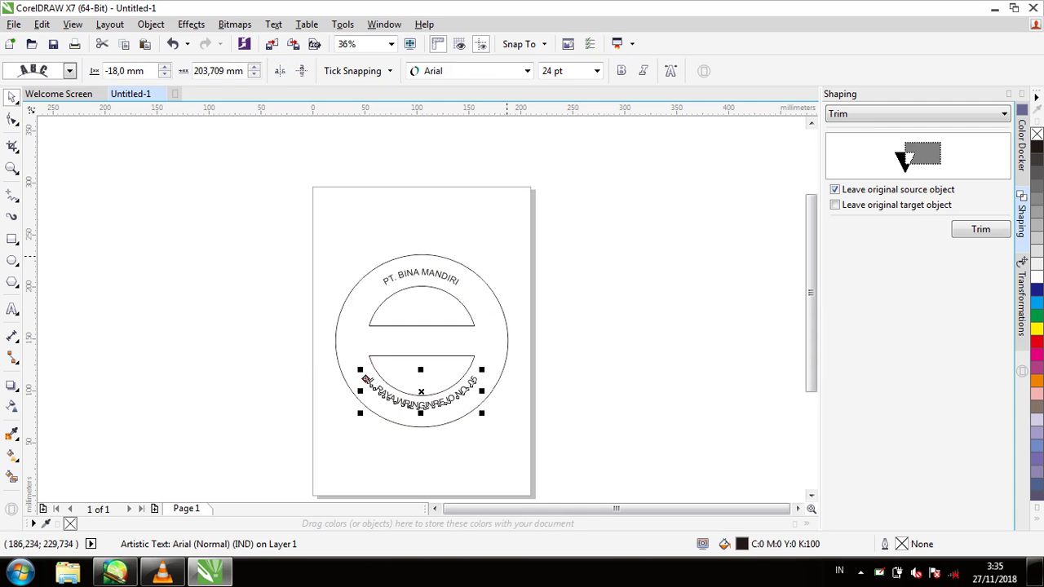
Set both ring texts to 36 pt.
click(508, 255)
click(486, 278)
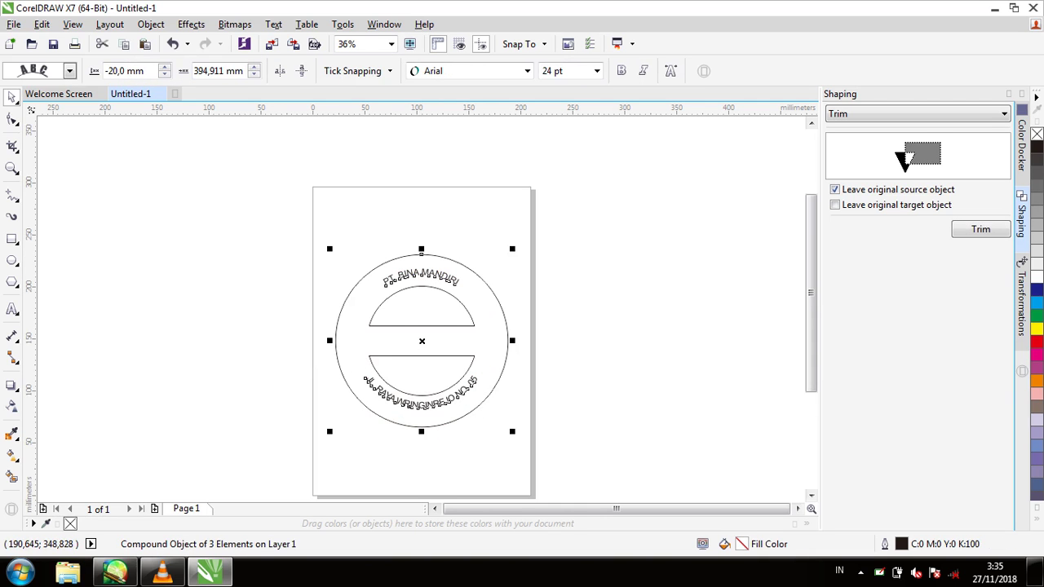
click(596, 71)
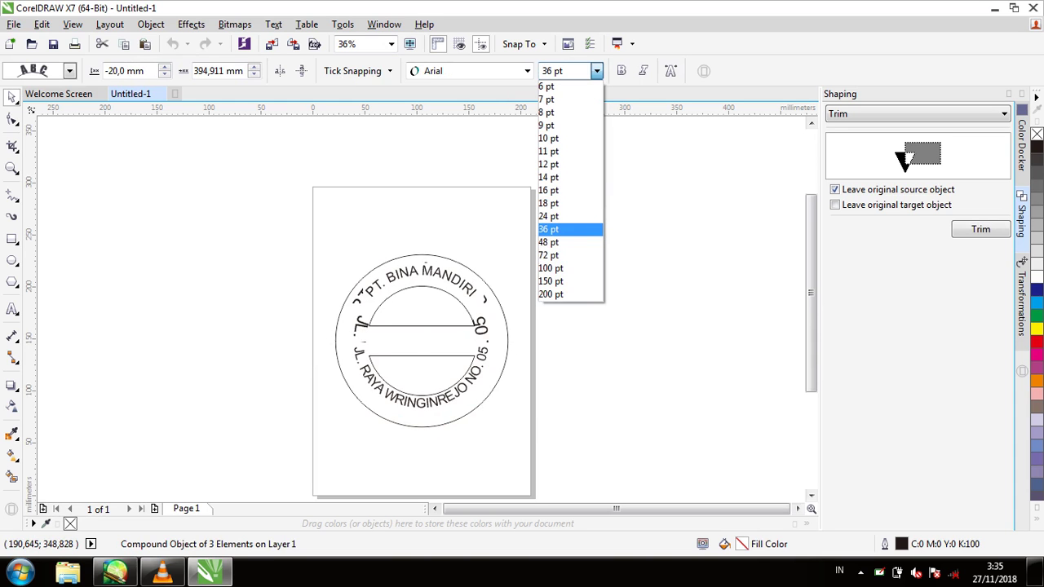
key(Return)
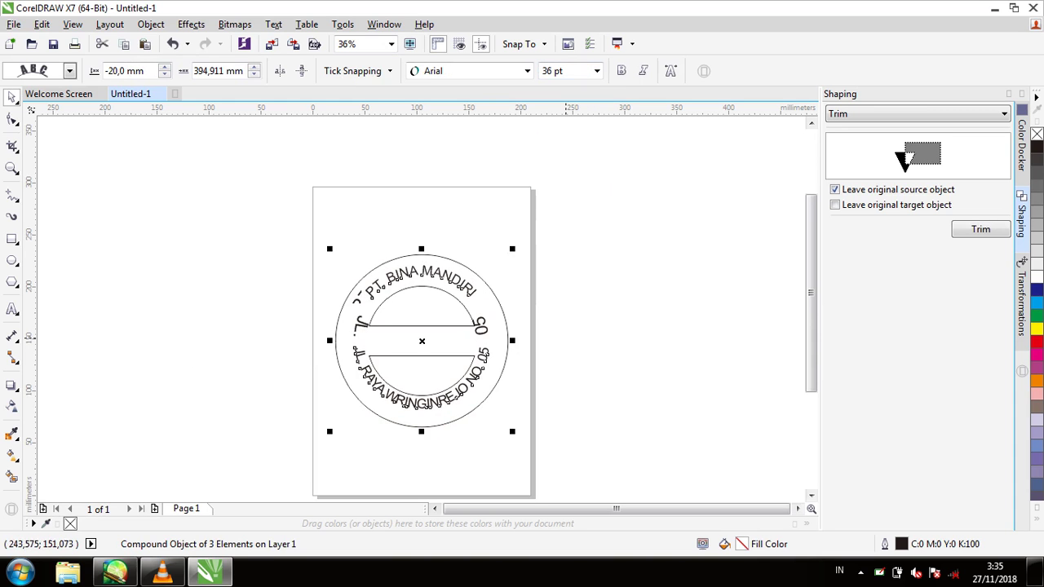
Drag the address text outward toward the outer circle, to a -12 mm offset.
key(Escape)
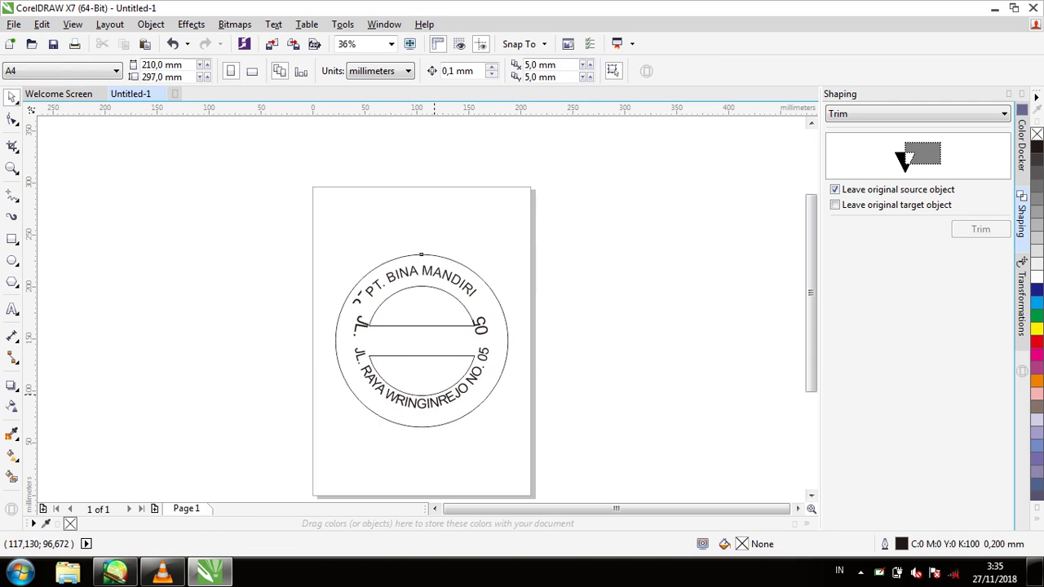
click(435, 395)
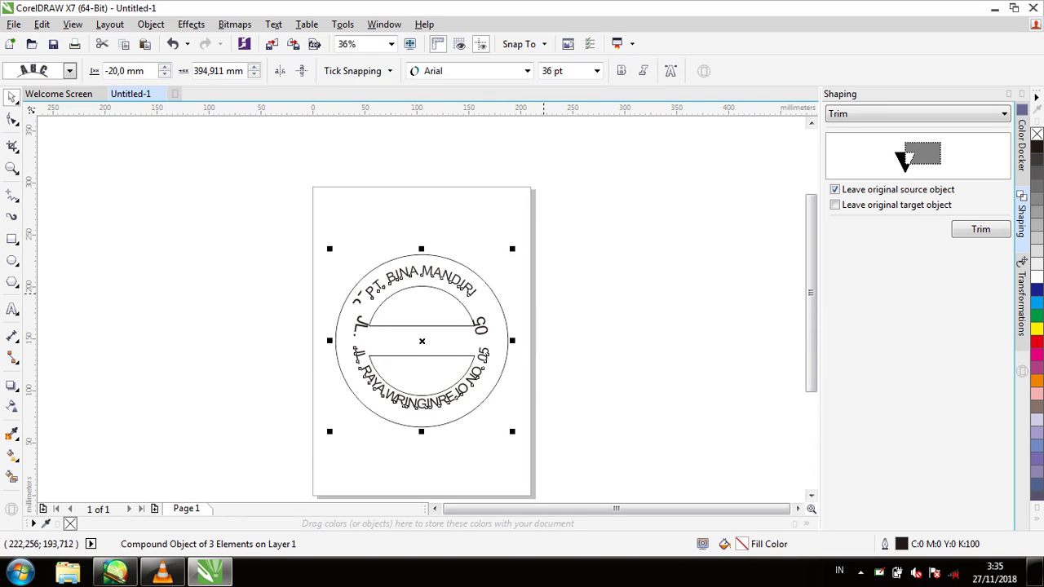
key(Escape)
drag(401, 281, 503, 238)
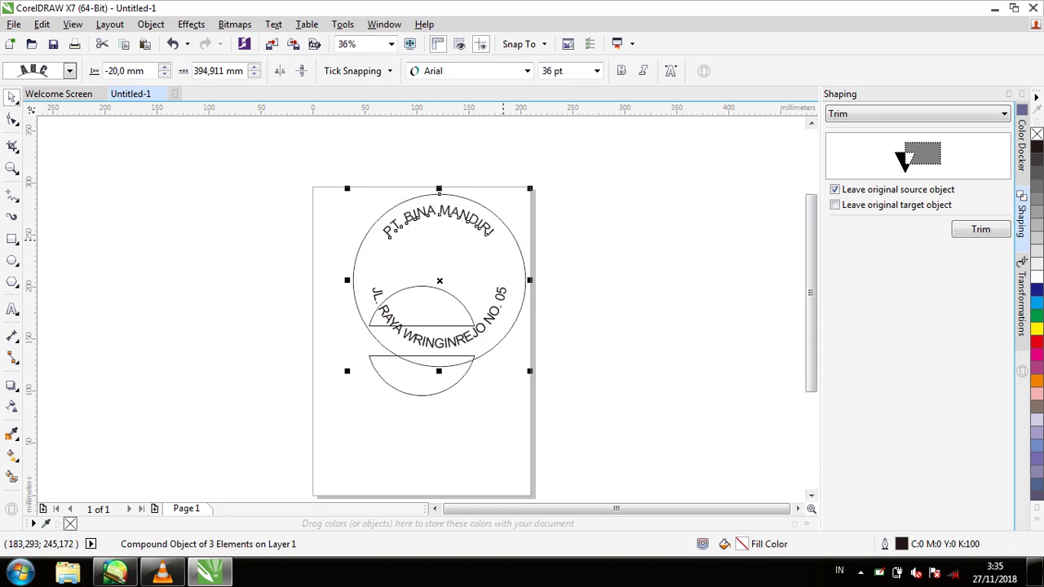
key(ctrl+z)
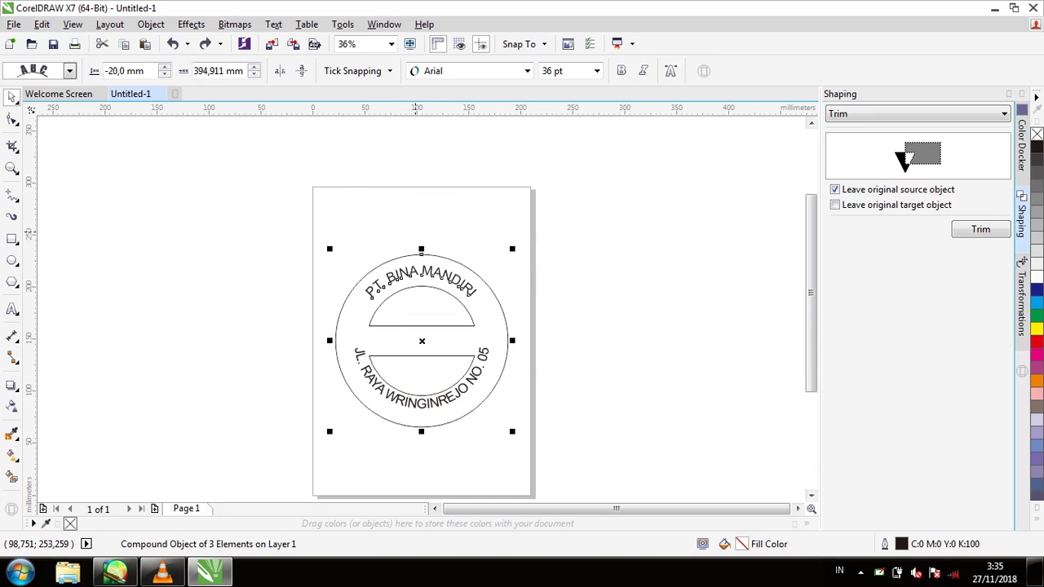
key(Escape)
click(421, 404)
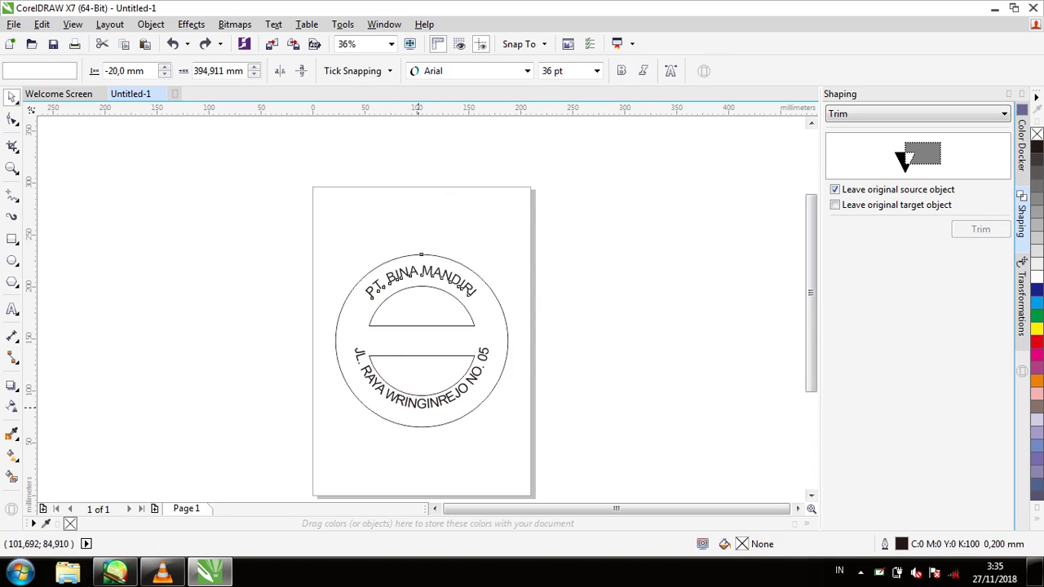
click(445, 401)
drag(449, 400, 451, 401)
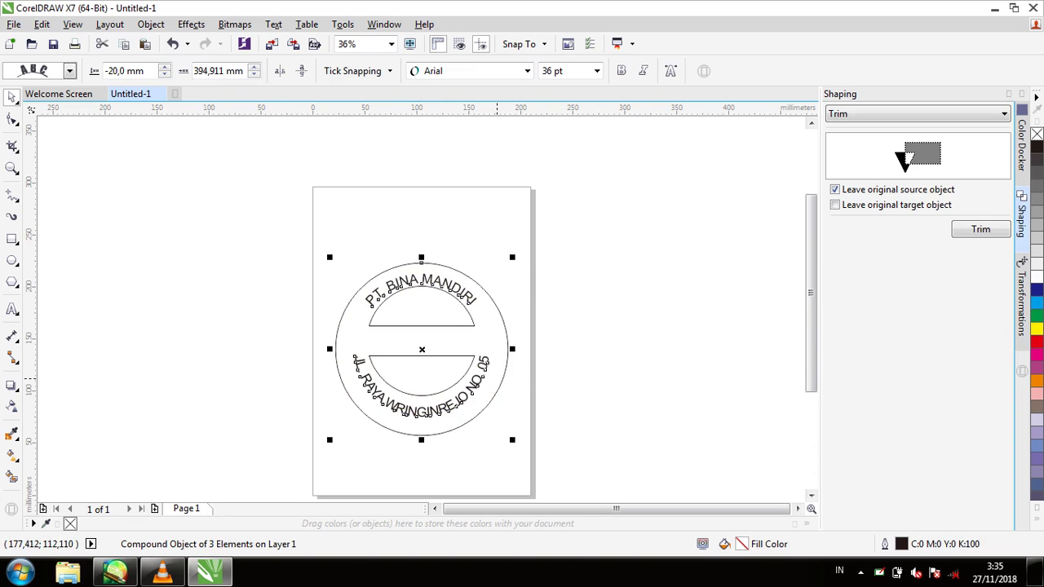
key(ctrl+z)
scroll(494, 382, up, 3)
ctrl+click(409, 394)
drag(413, 399, 435, 409)
scroll(506, 377, down, 2)
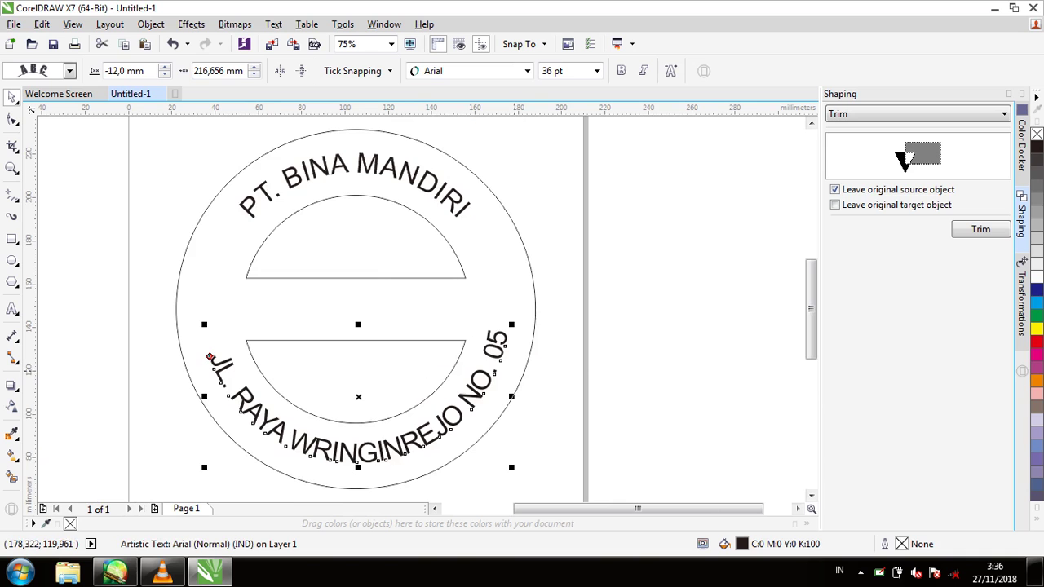
scroll(514, 377, down, 2)
scroll(511, 360, up, 2)
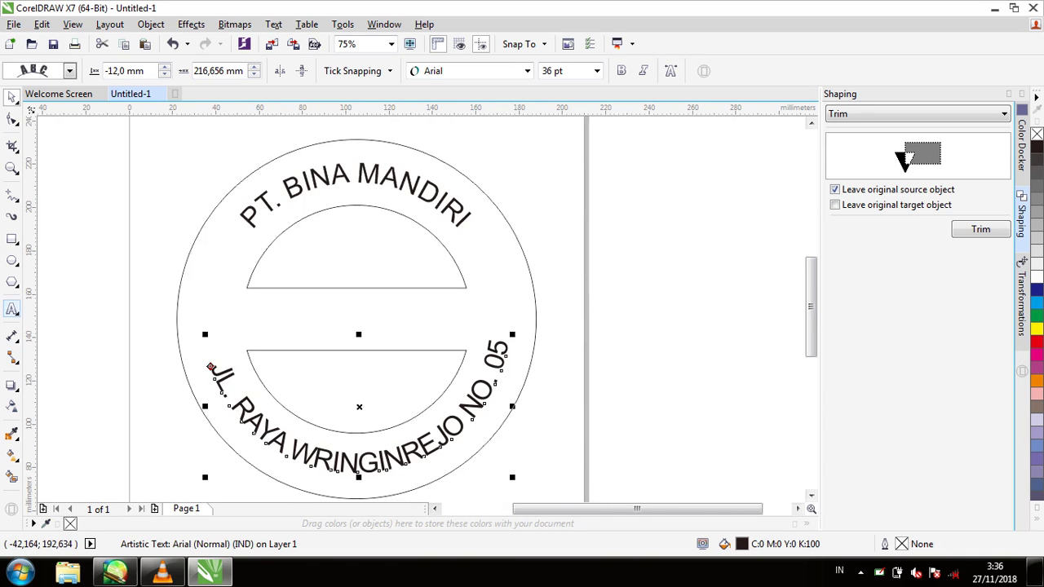
Draw a black five-pointed star inside the ring's left side, with a copy on the right.
click(12, 308)
click(12, 281)
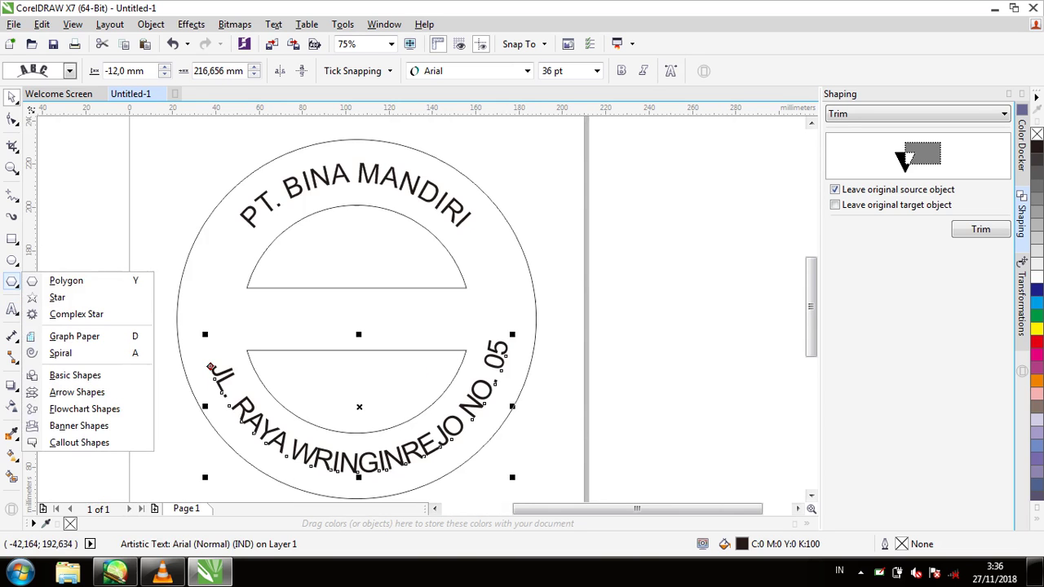
click(49, 298)
drag(80, 285, 124, 330)
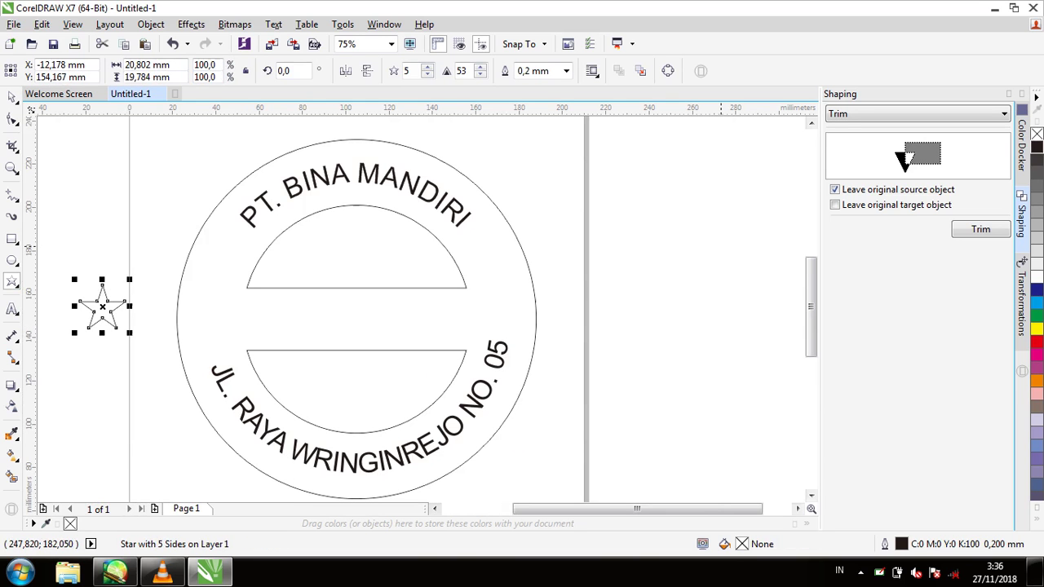
click(1037, 147)
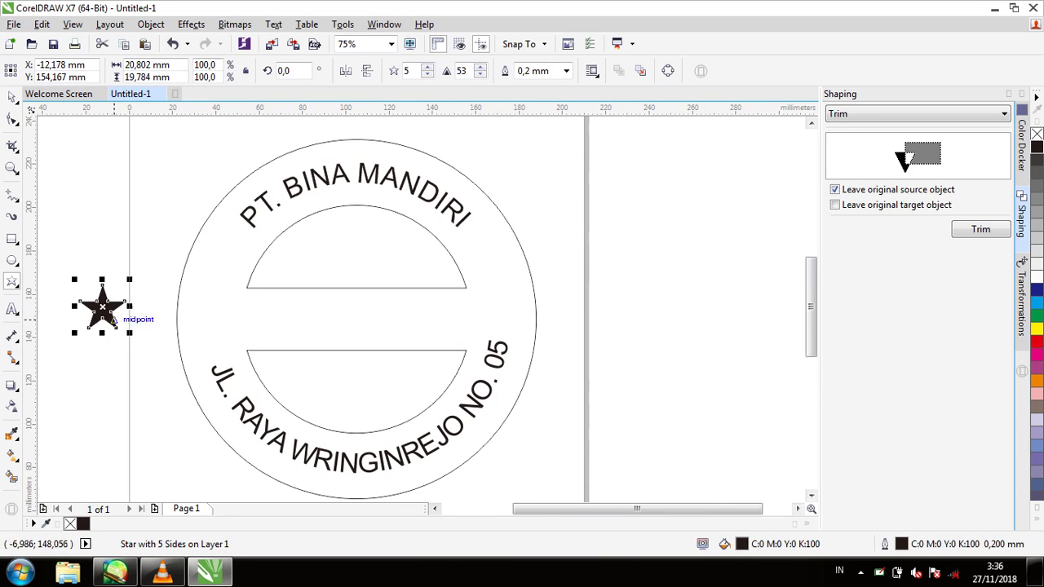
drag(102, 309, 213, 319)
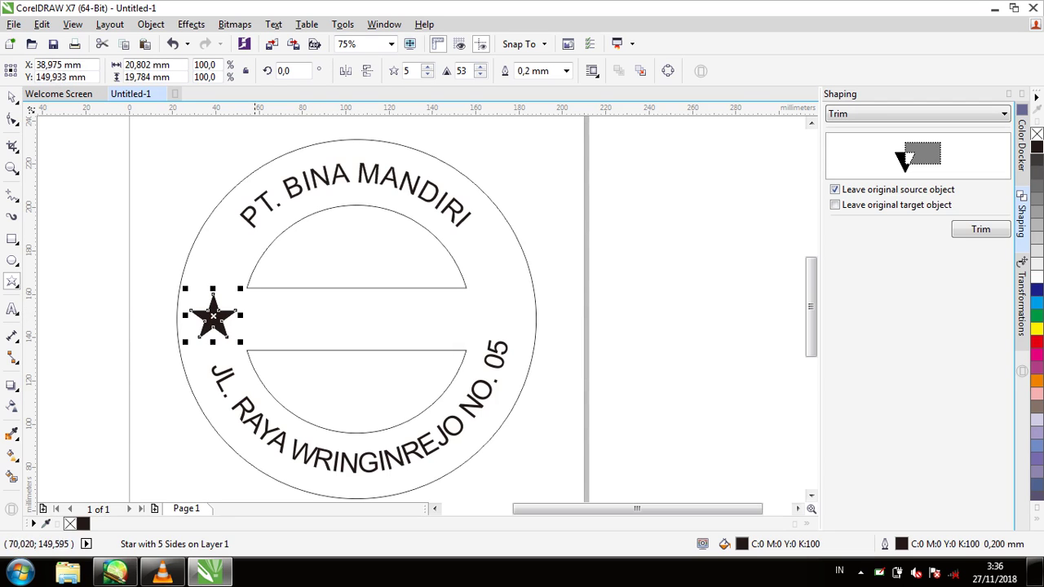
drag(213, 317, 496, 309)
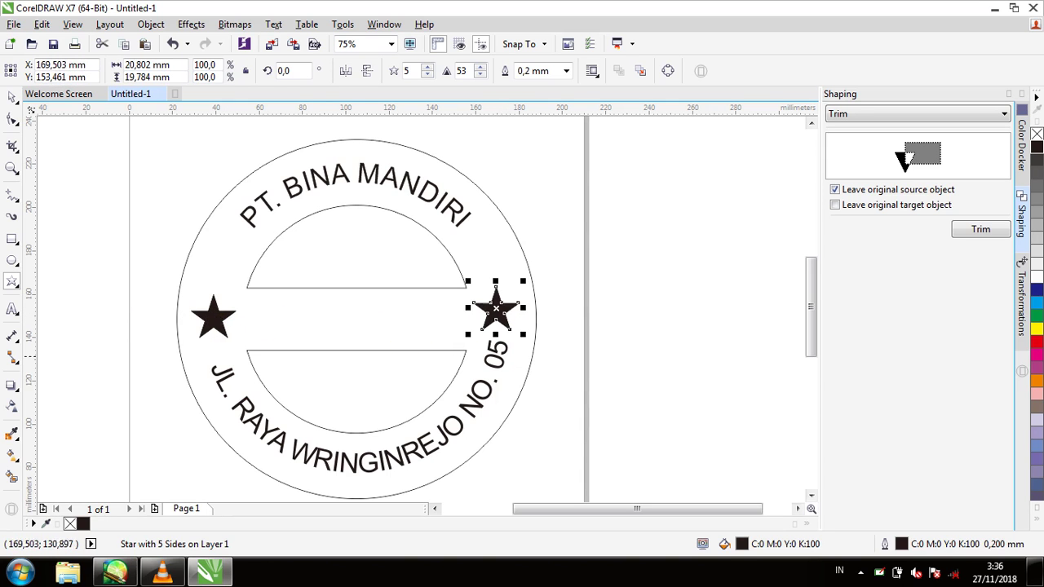
Fine-tune the address text's offset and nudge the right star slightly lower.
key(Tab)
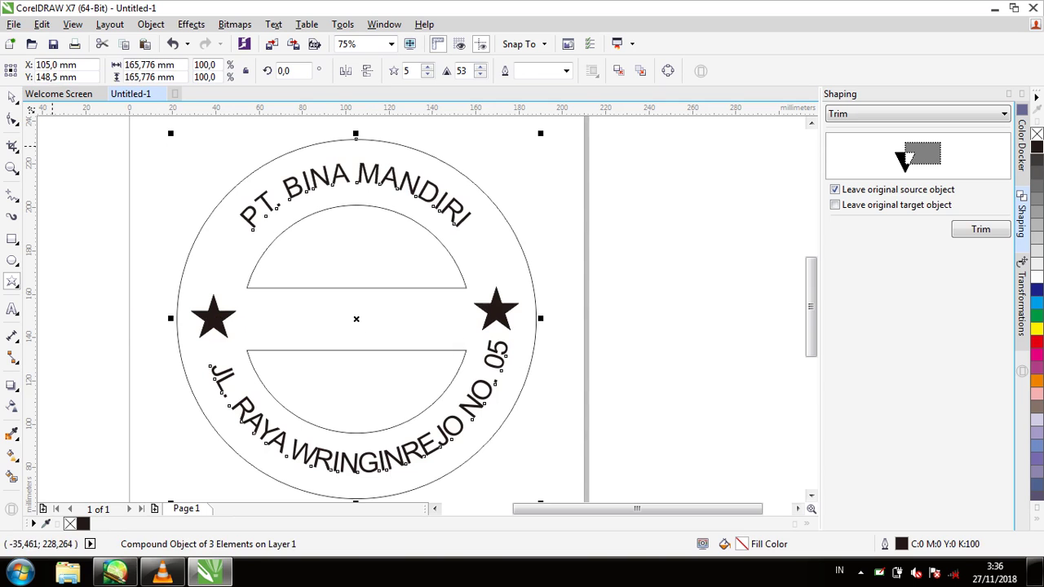
ctrl+click(493, 374)
drag(436, 448, 357, 469)
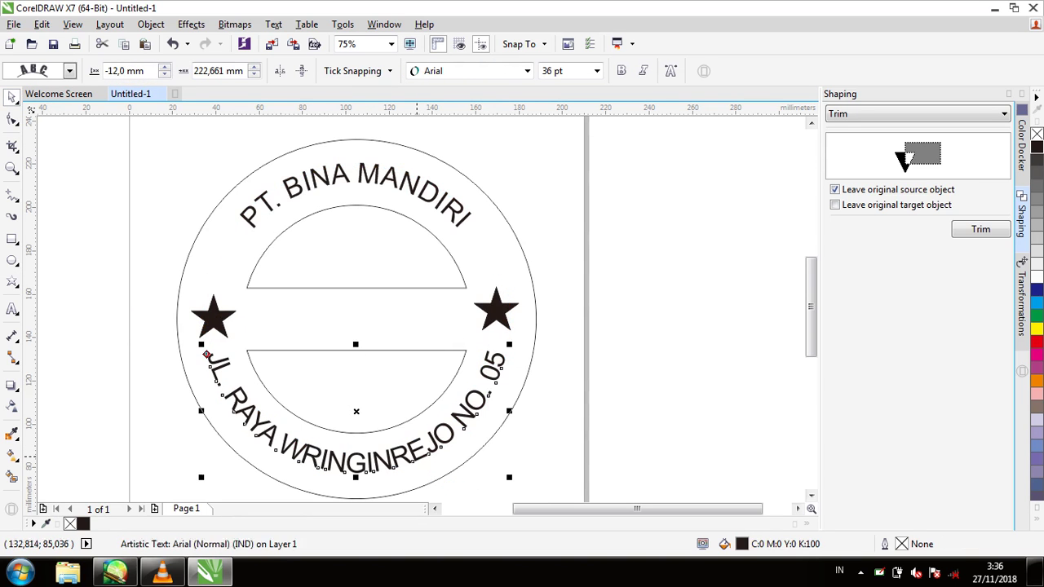
drag(496, 310, 495, 313)
key(Escape)
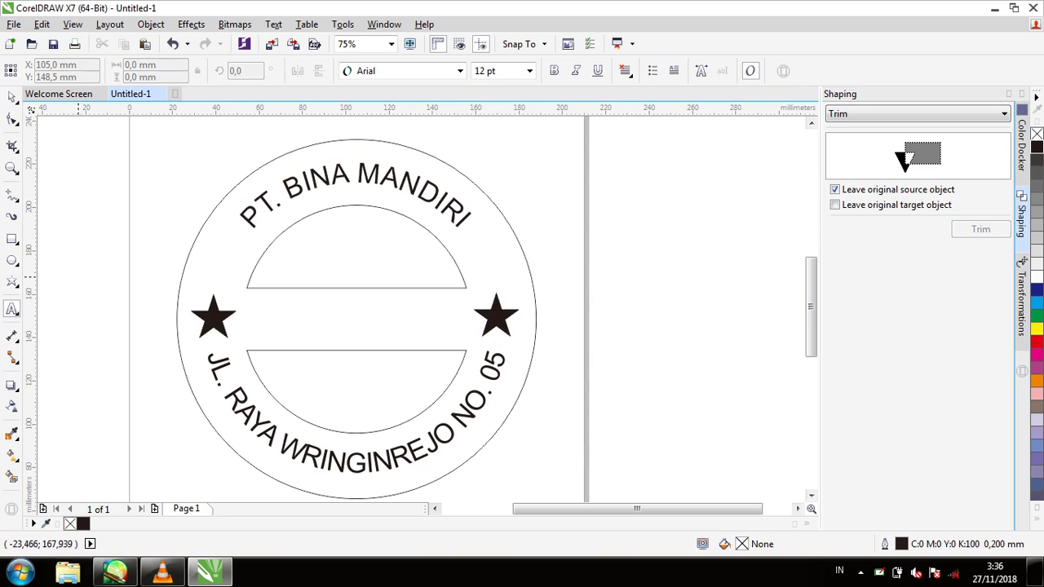
click(79, 269)
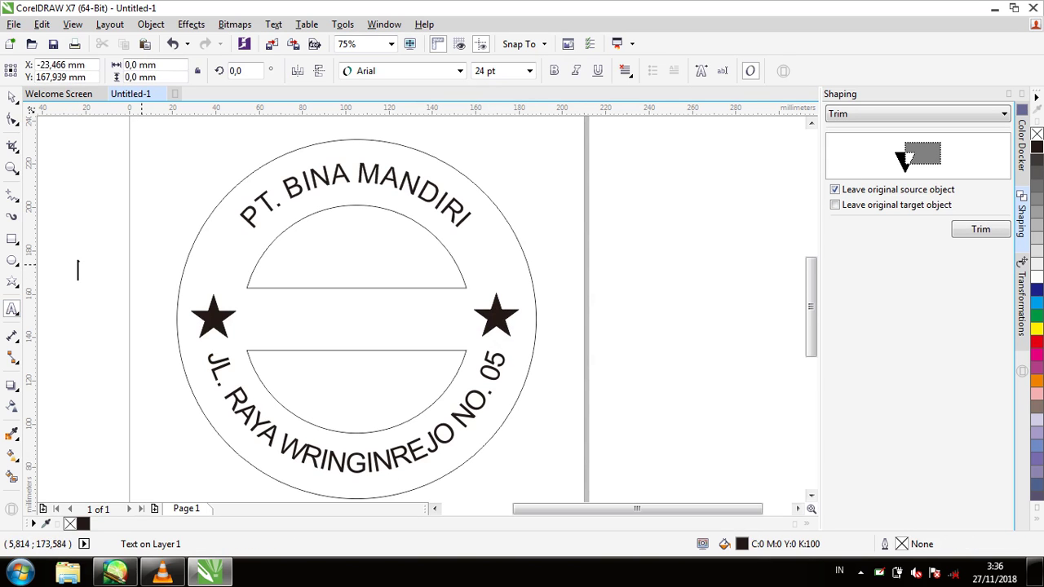
Type BM left of the stamp and preview fonts like Bernard MT Condensed and Blackadder ITC.
text(BM)
key(ctrl+space)
key(ctrl+shift+f)
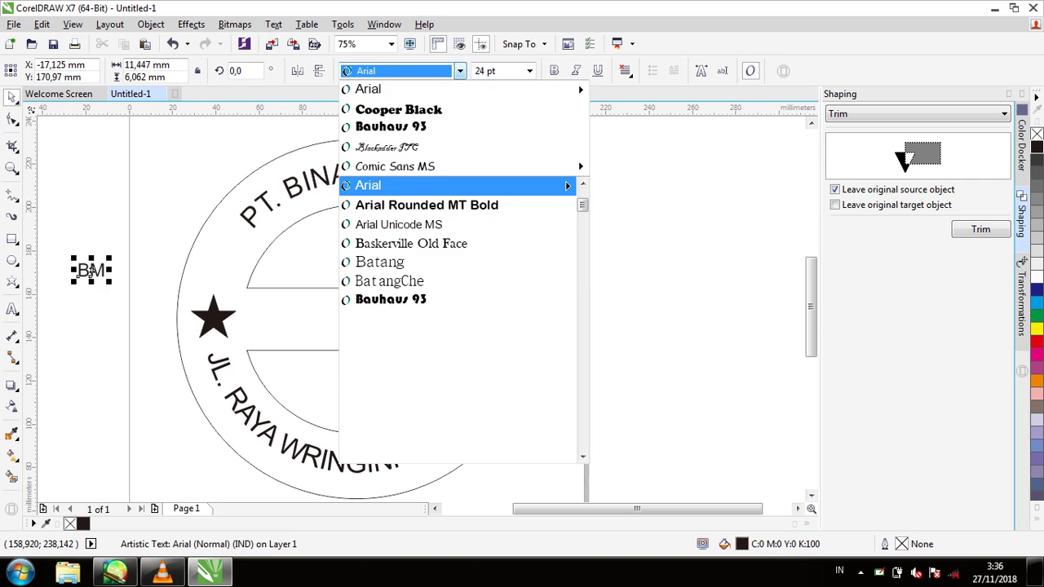
text(Bauhaus 93)
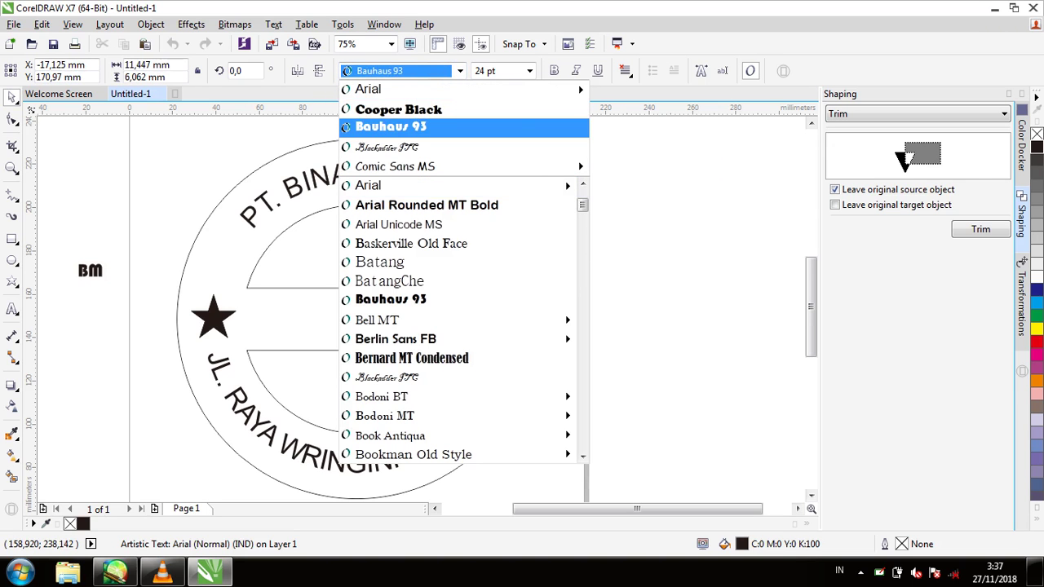
key(Down)
key(Down)
key(Down)
key(Down)
key(Down)
key(Down)
key(Down)
key(Down)
key(Down)
key(Down)
key(Down)
key(Down)
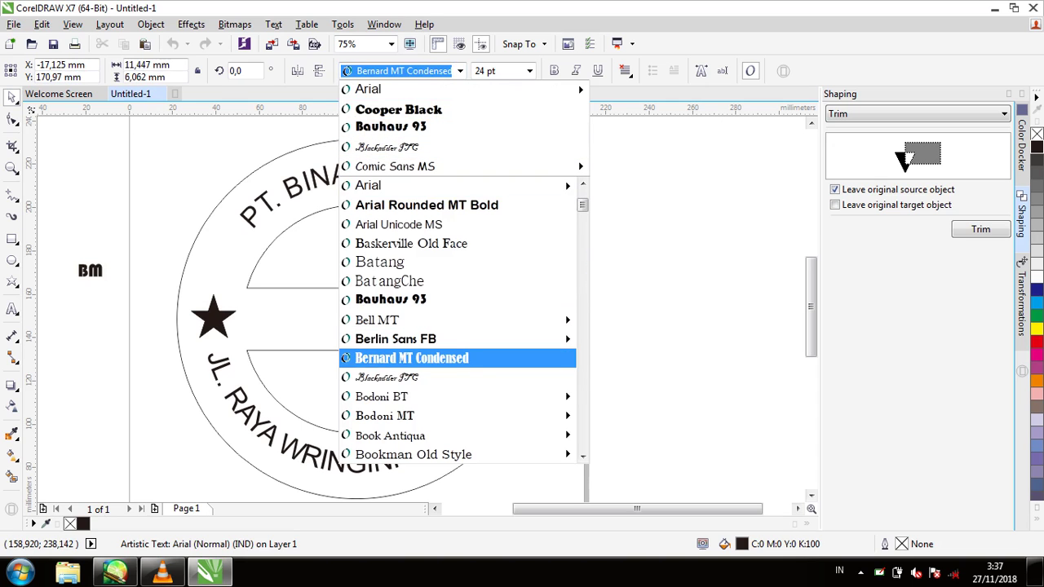
key(Down)
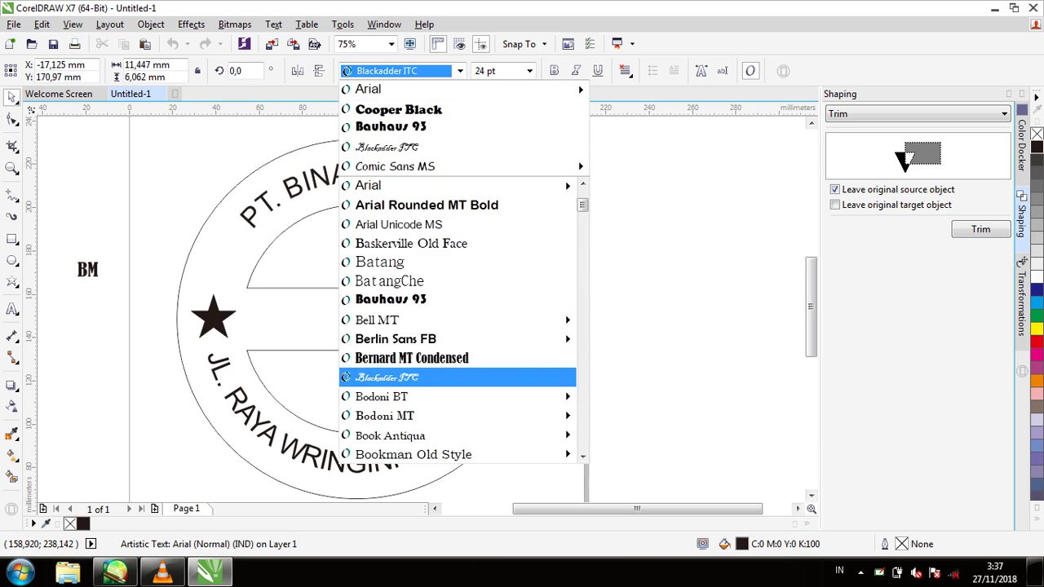
key(Up)
key(Up)
key(Up)
key(Up)
key(Up)
key(Up)
key(Up)
key(Up)
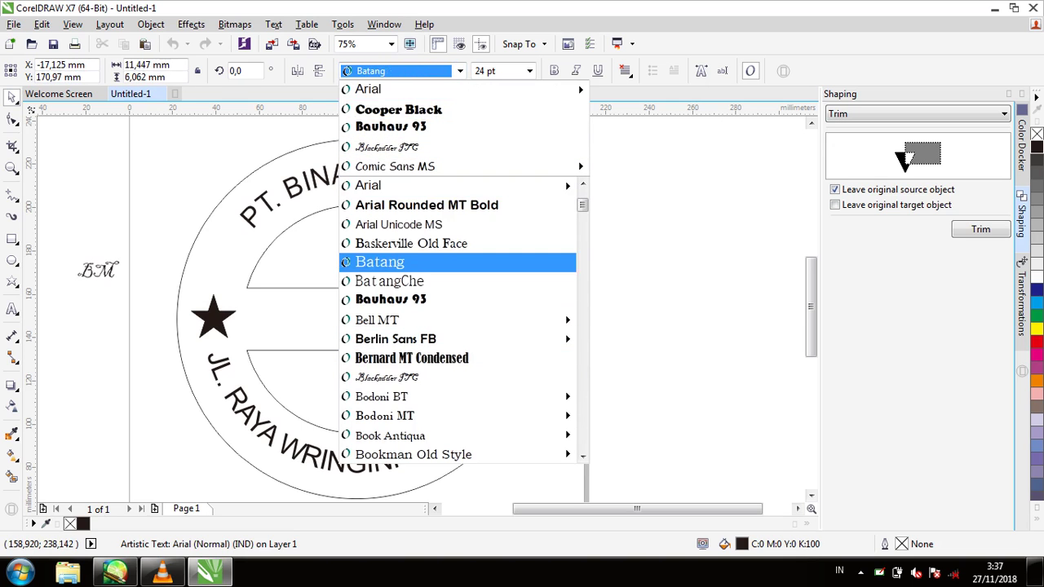
key(Down)
Keep browsing fonts on BM (Britannic Bold, Broadway, Brush Script MT) toward DFPOP1-W9.
key(Up)
key(Up)
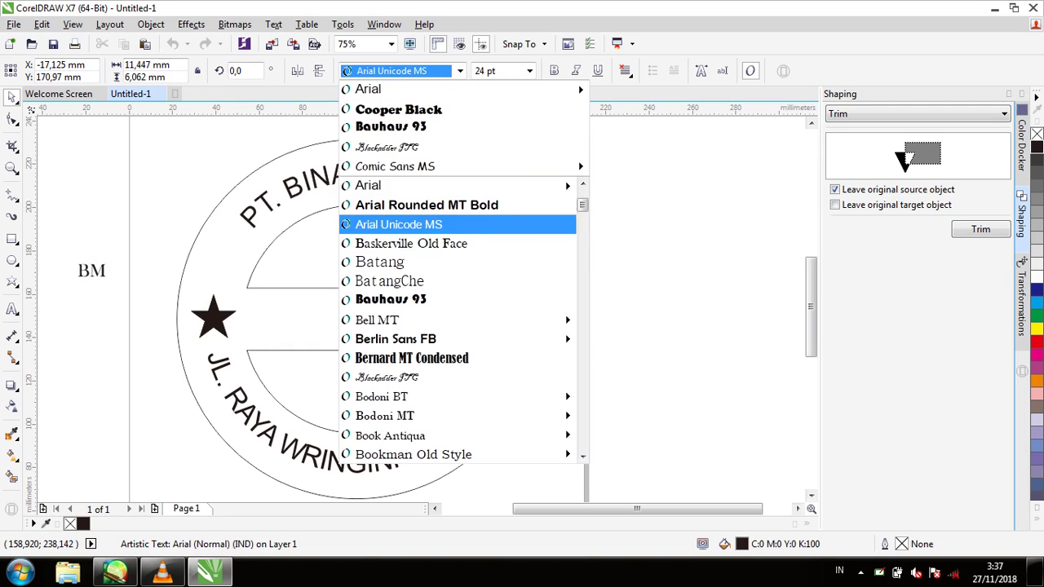
key(Down)
key(Down)
key(Down)
key(Down)
key(Down)
key(Down)
key(Down)
key(Down)
key(Down)
key(Down)
key(Down)
key(Down)
key(Down)
key(Down)
key(Down)
key(Down)
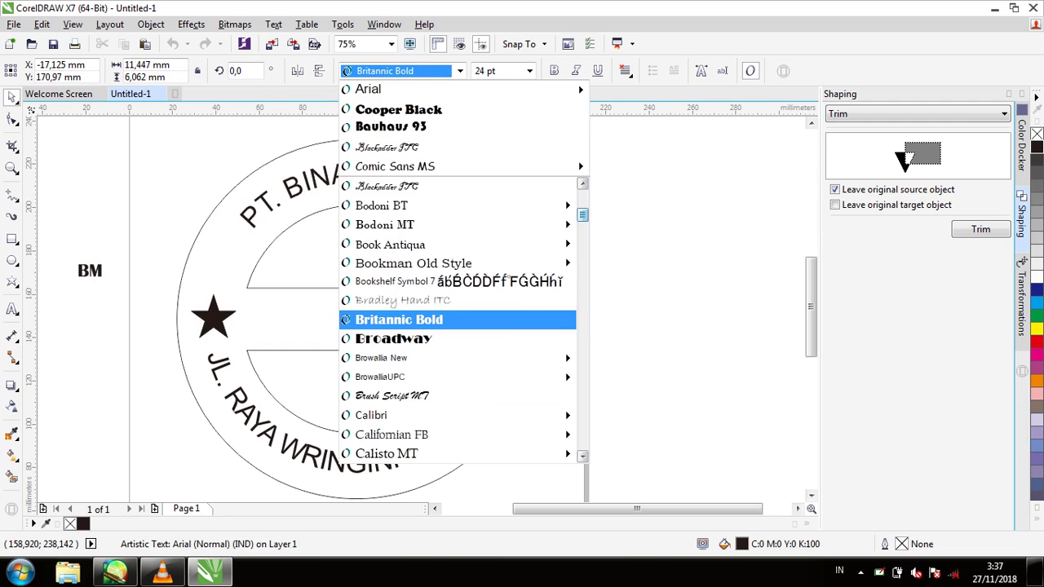
key(Down)
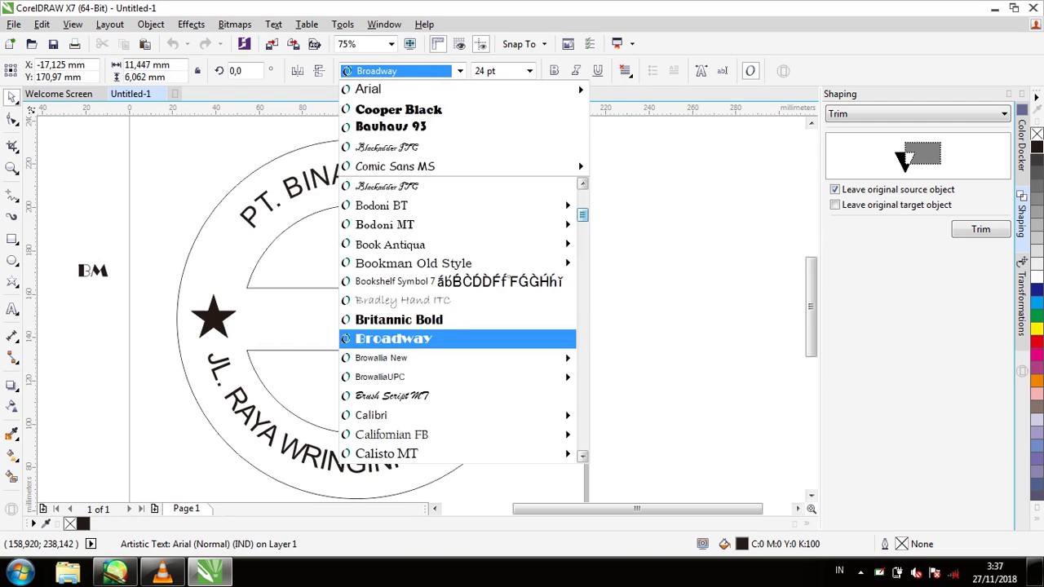
key(Down)
key(Down)
key(Down)
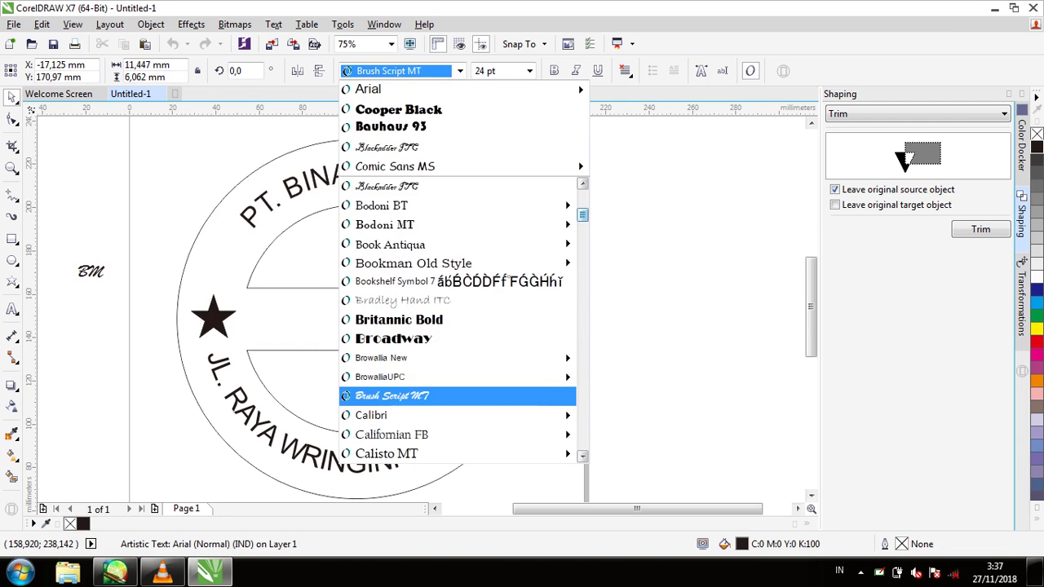
key(Up)
key(Up)
key(Up)
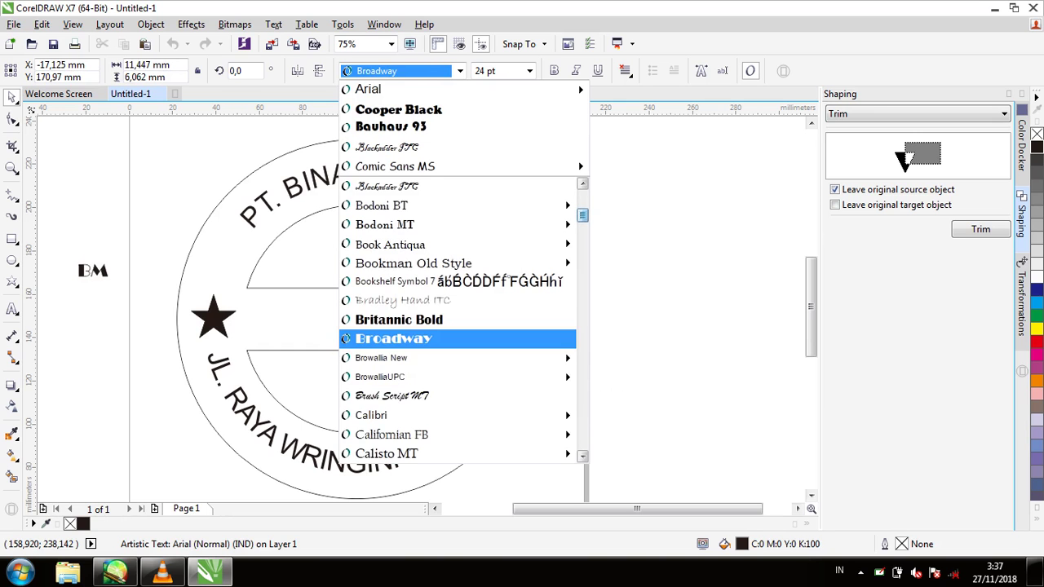
scroll(461, 318, down, 7)
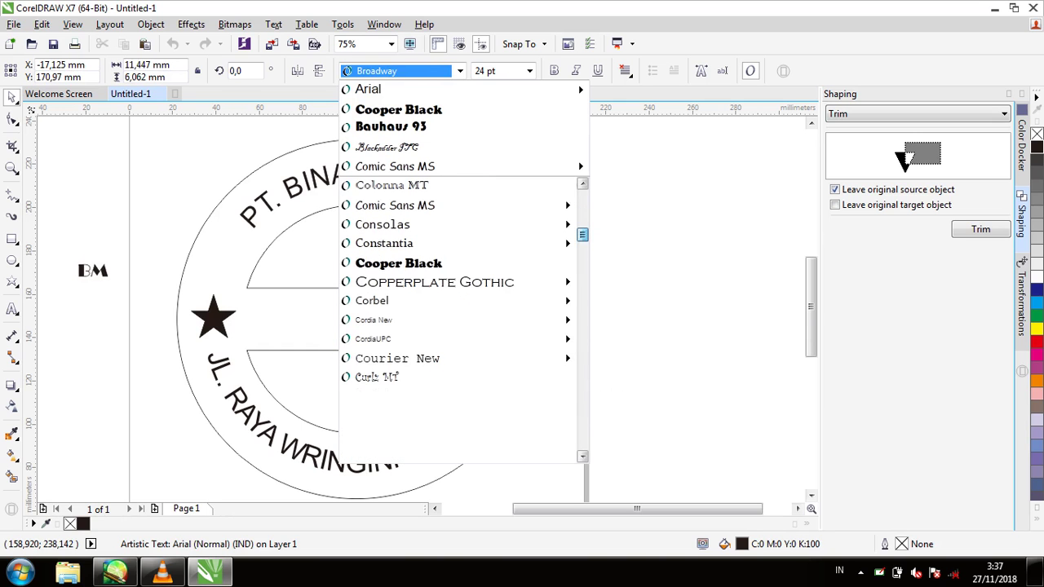
mouse_move(457, 282)
scroll(461, 318, down, 5)
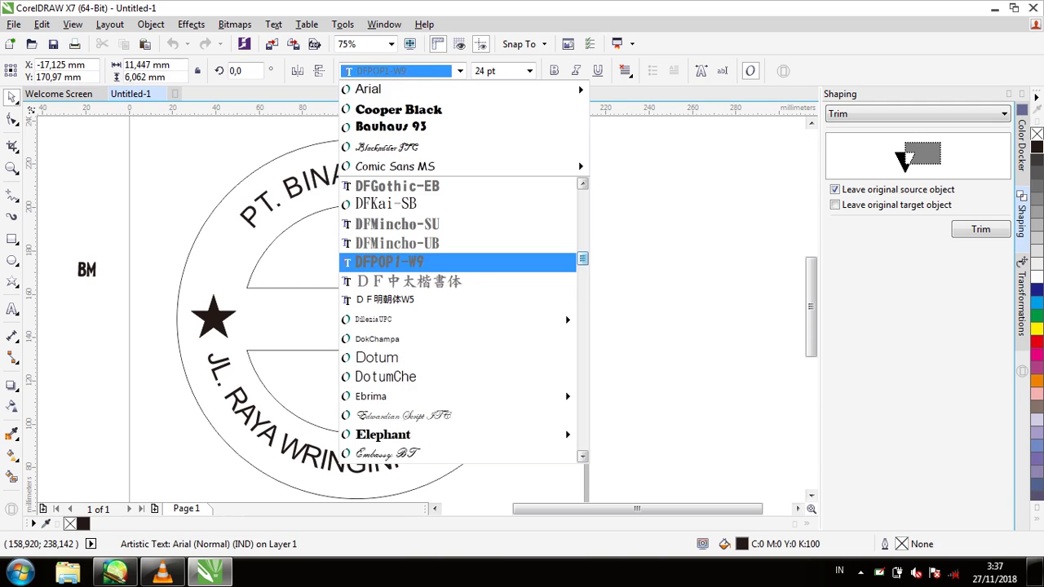
Apply the DFPOP1-W9 font to BM, enlarge it and centre it in the stamp.
click(390, 262)
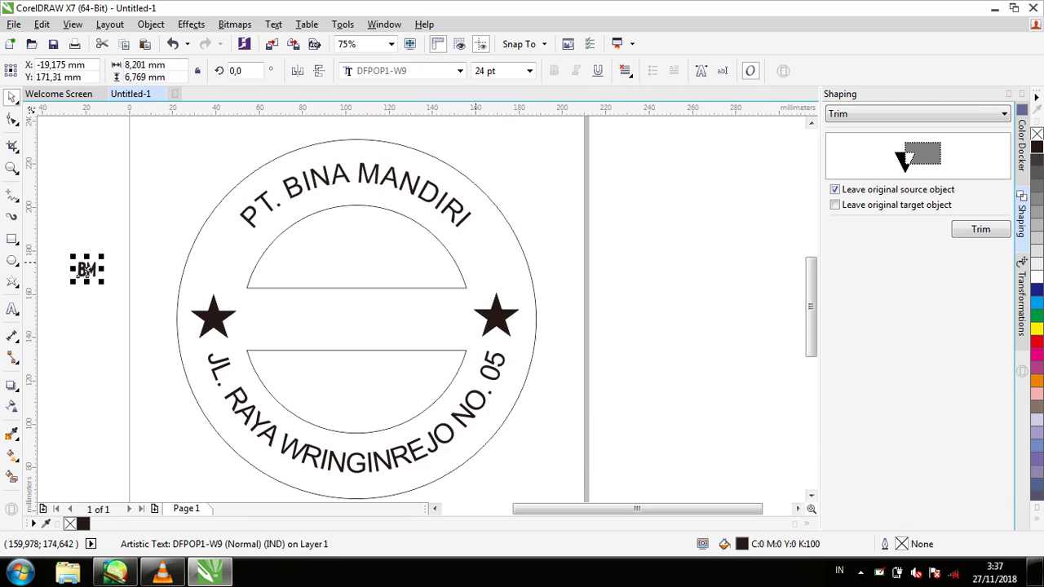
drag(103, 283, 225, 383)
drag(148, 319, 356, 319)
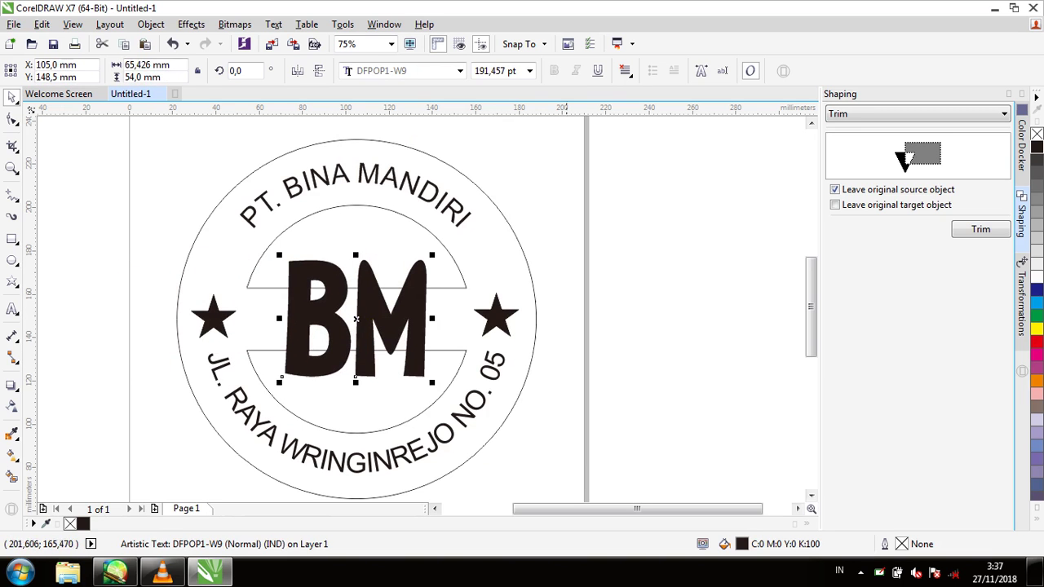
drag(432, 381, 438, 386)
Select only the PT. BINA MANDIRI ring text and scale it up slightly, then deselect.
click(402, 180)
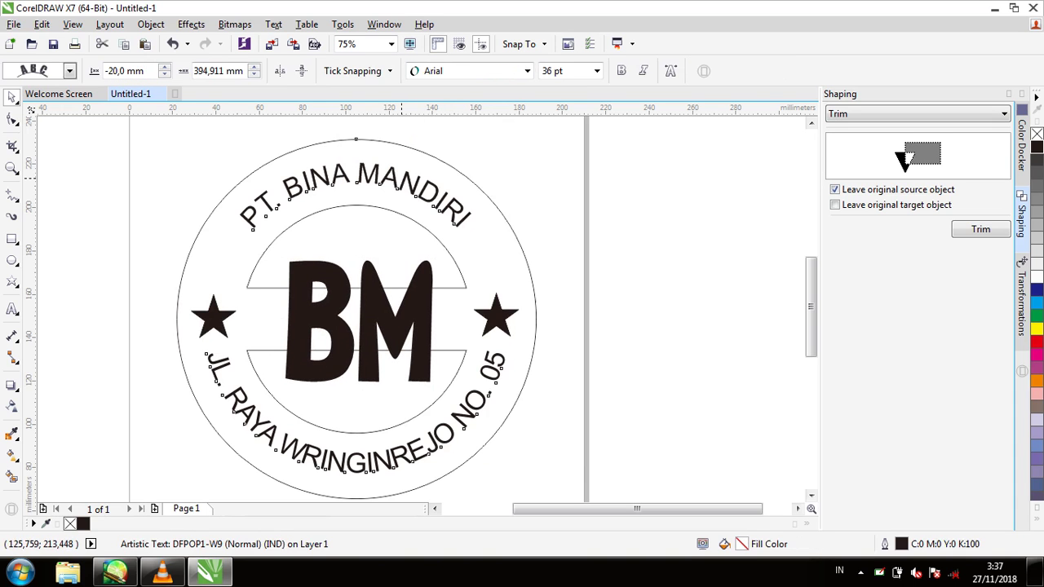
click(468, 226)
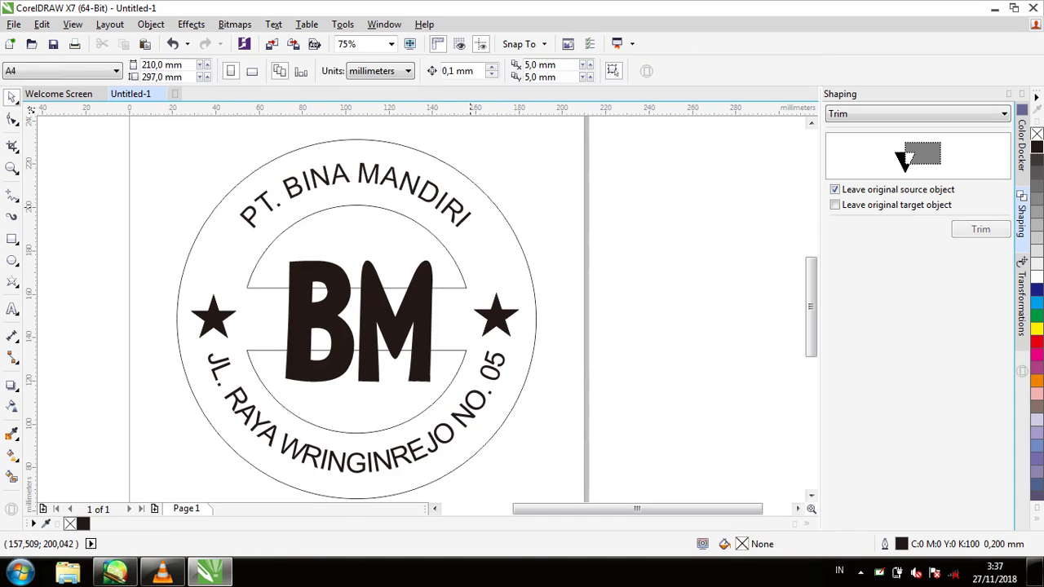
click(461, 217)
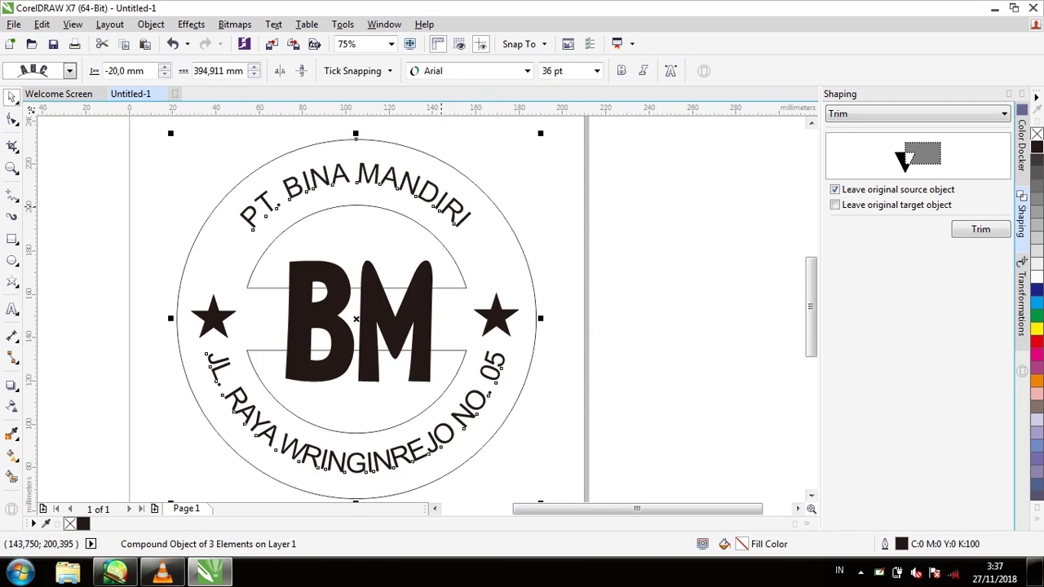
ctrl+click(253, 227)
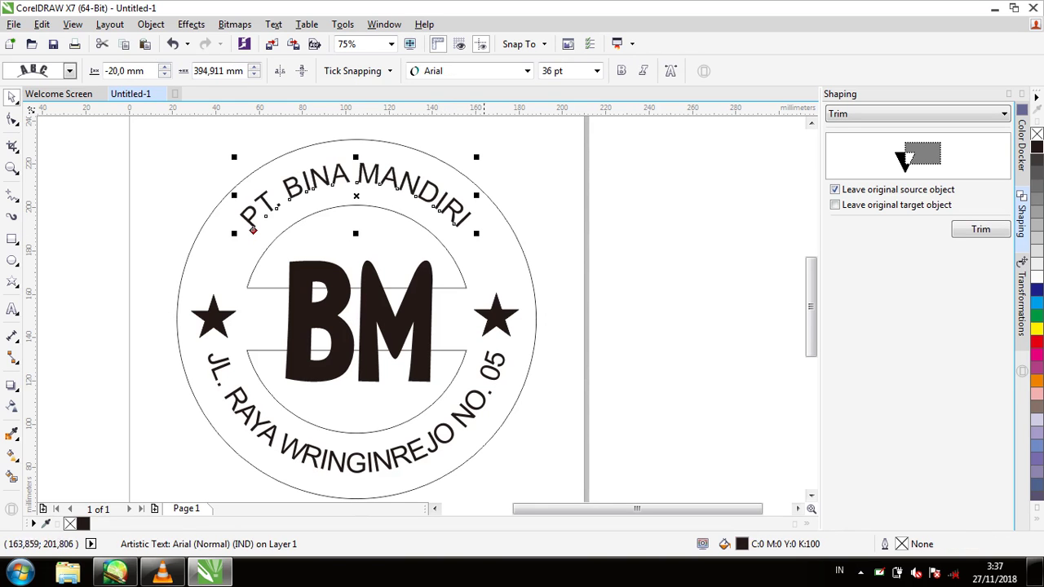
drag(476, 233, 492, 252)
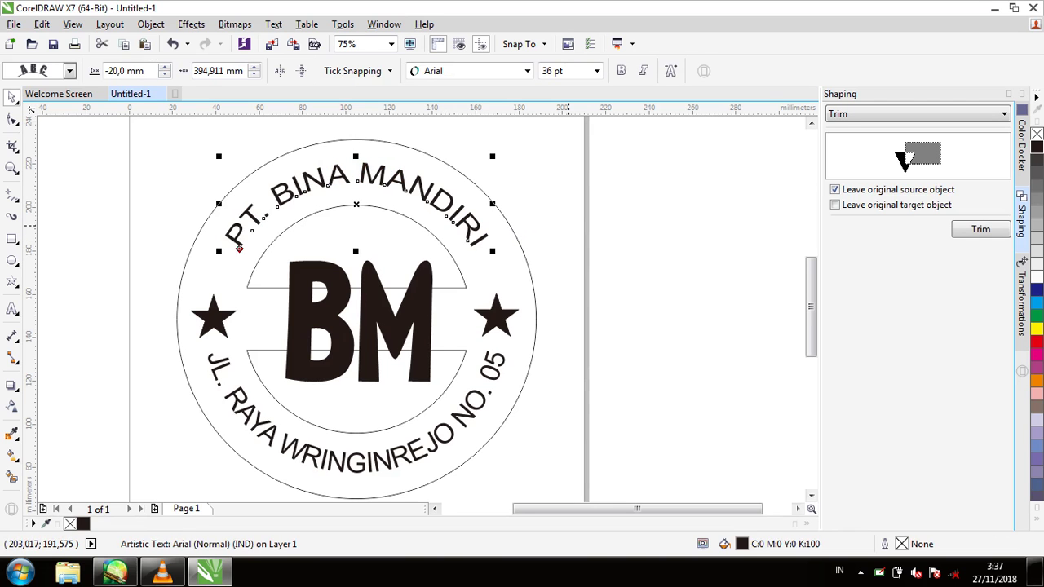
key(Escape)
scroll(535, 214, down, 1)
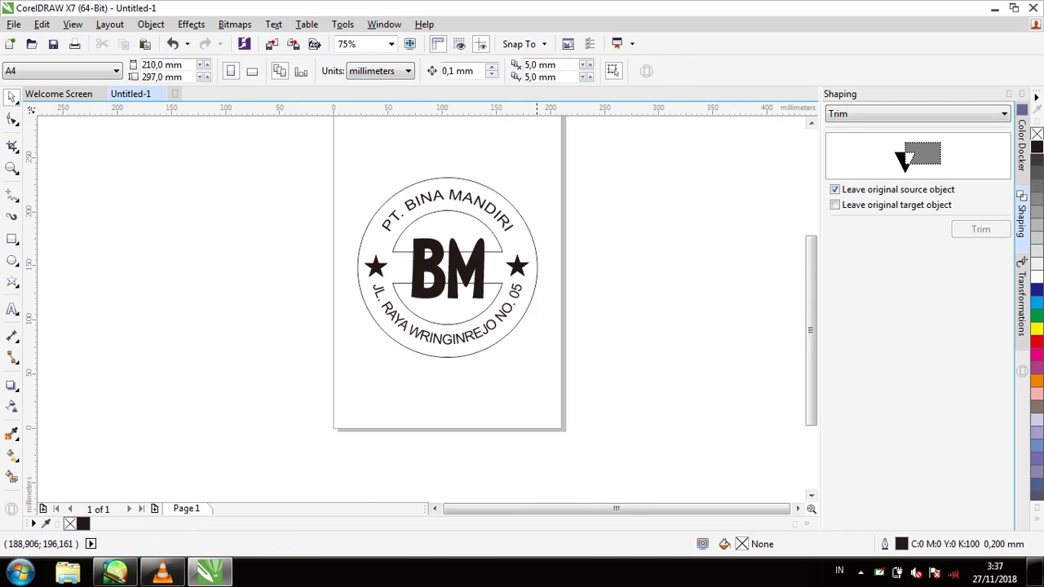
Check the finished stamp, then bring the VLC media player window to the front from the taskbar.
scroll(421, 297, up, 2)
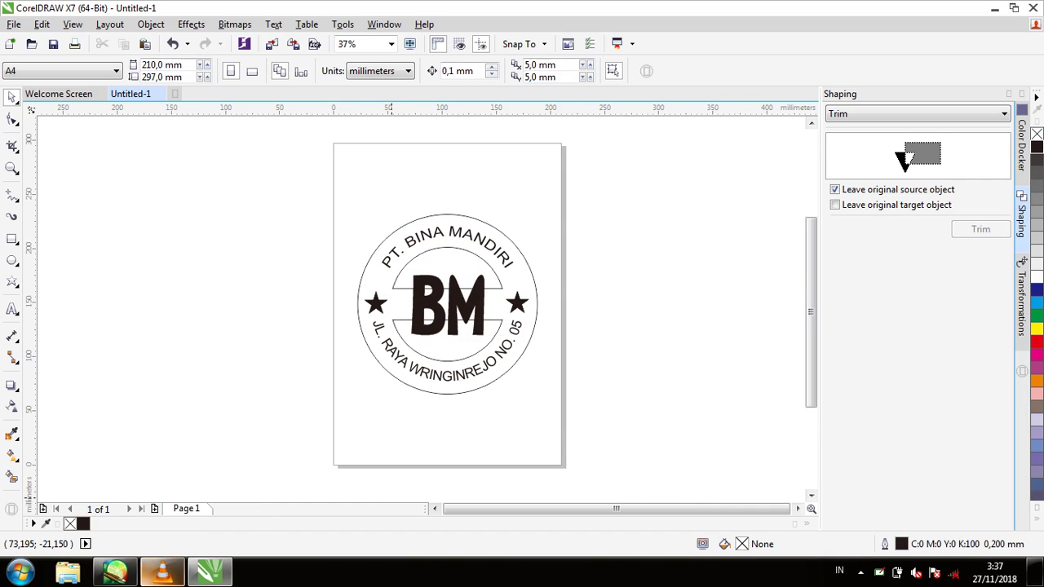
mouse_move(162, 571)
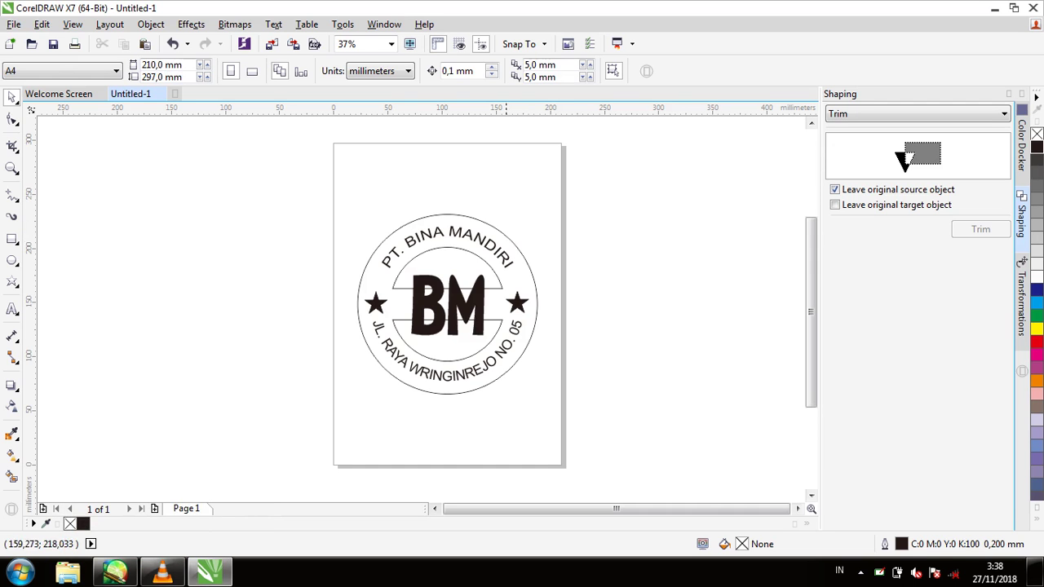
click(480, 241)
click(606, 222)
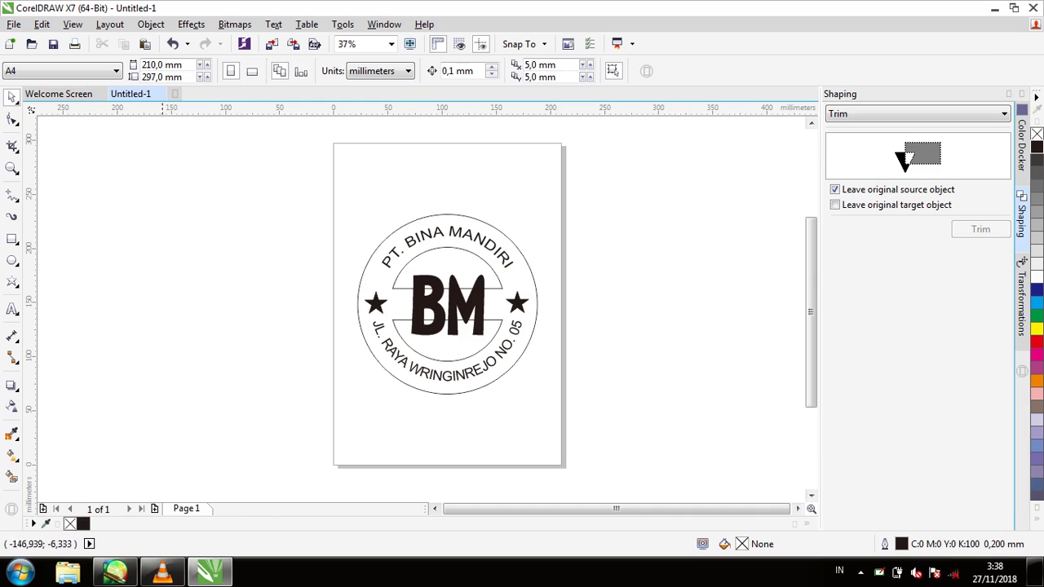
click(163, 571)
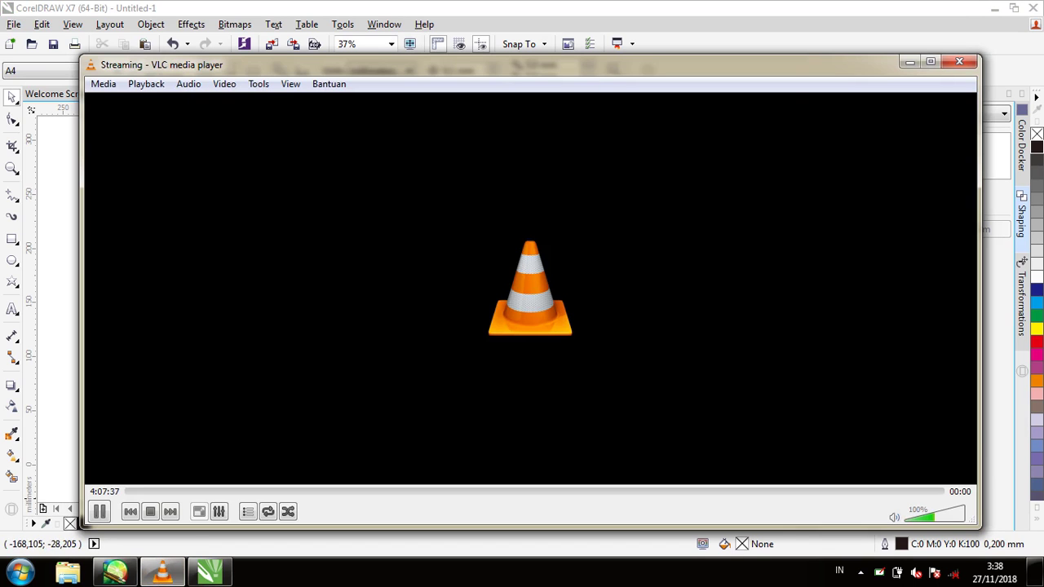